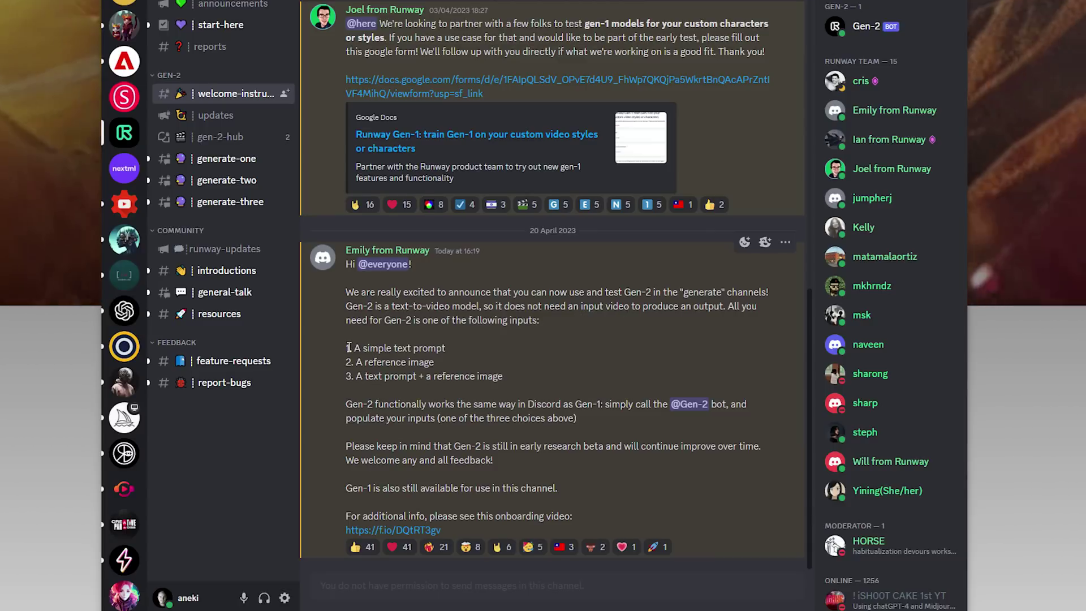
Step: Highlight the three Gen-2 prompt options: text prompt, reference image, and text plus image
left_click_drag(349, 347, 449, 346)
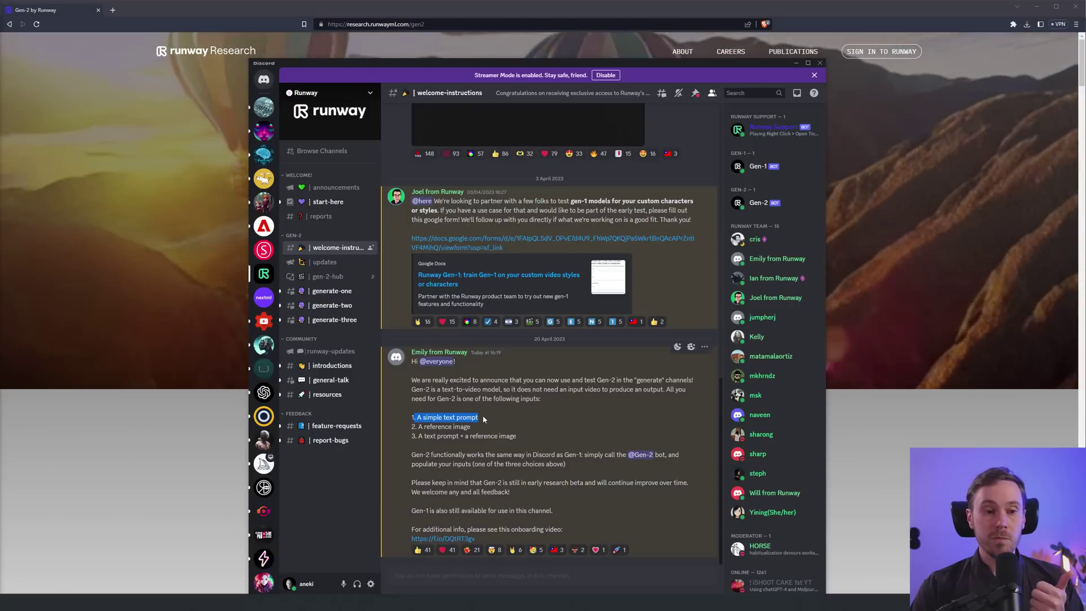
left_click_drag(357, 363, 442, 369)
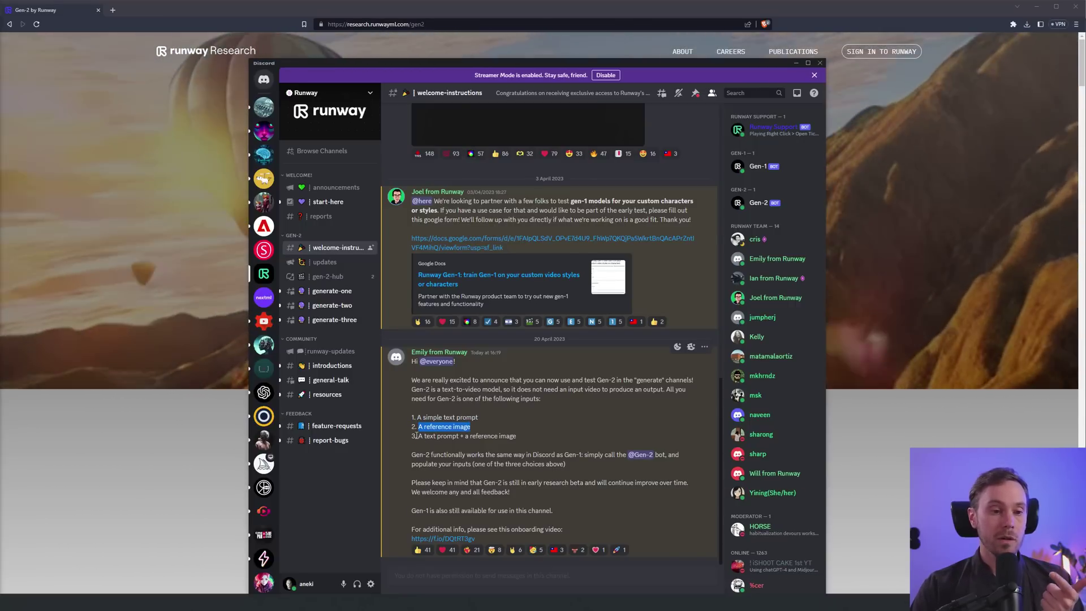
left_click_drag(412, 435, 522, 439)
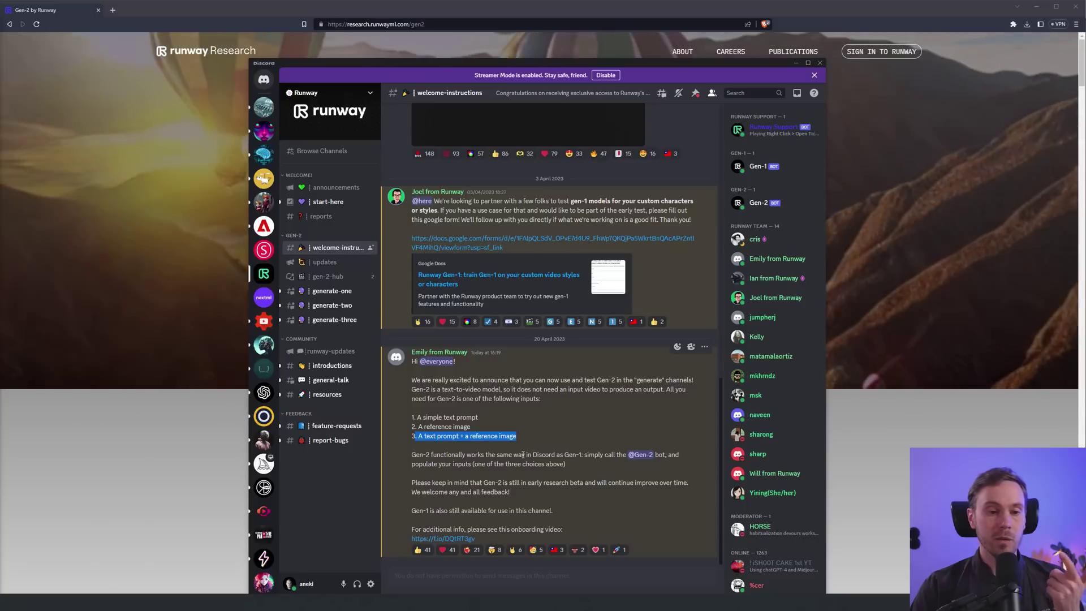
left_click(529, 438)
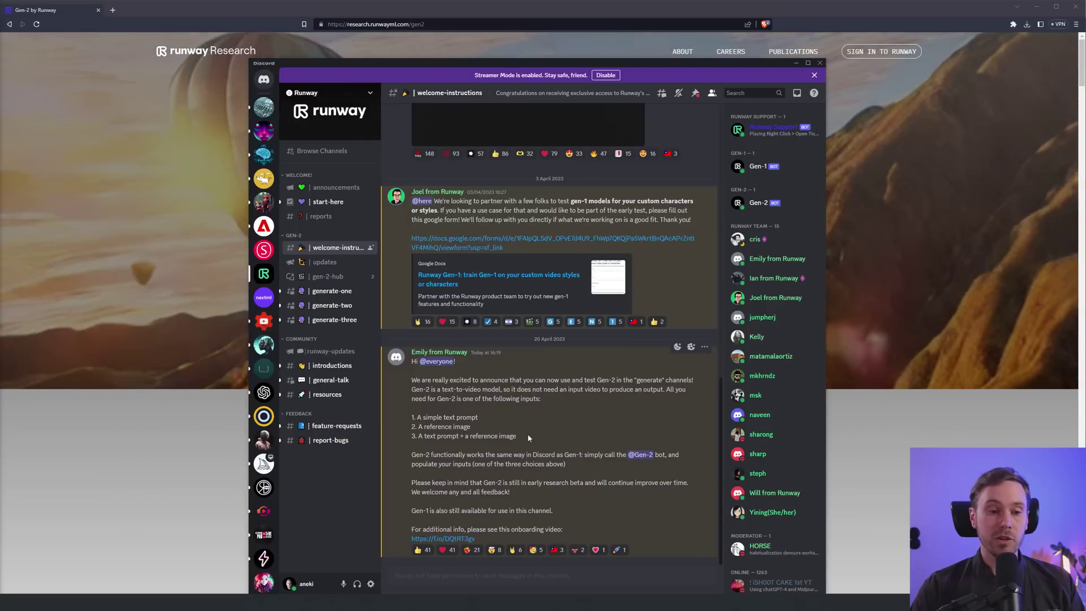
Step: Highlight the early research beta notice and the line saying Gen-1 is still available
left_click_drag(412, 482, 469, 484)
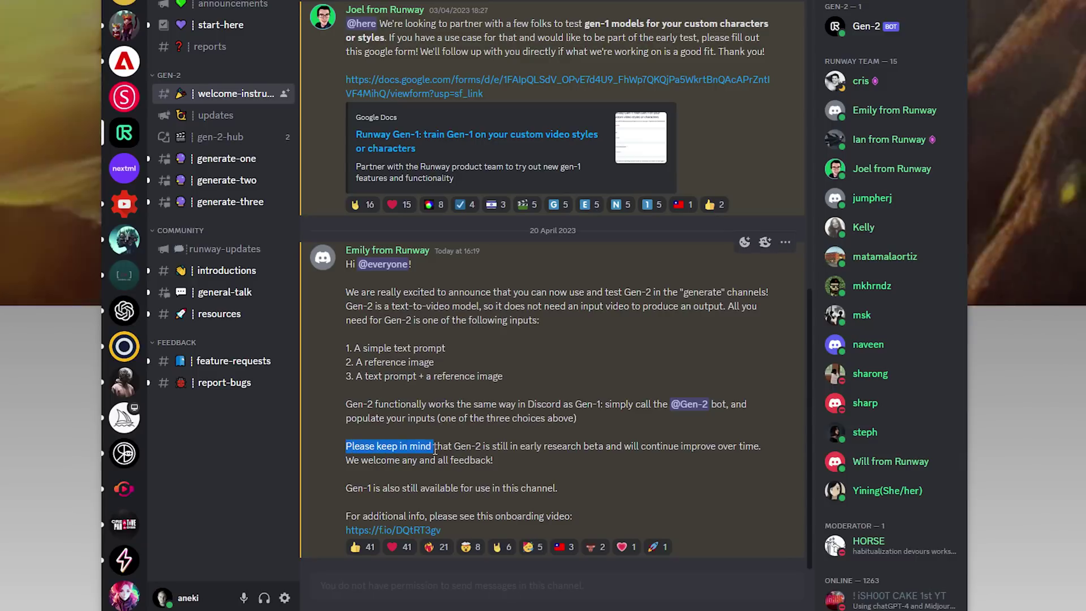
left_click_drag(434, 447, 497, 464)
left_click_drag(345, 488, 473, 490)
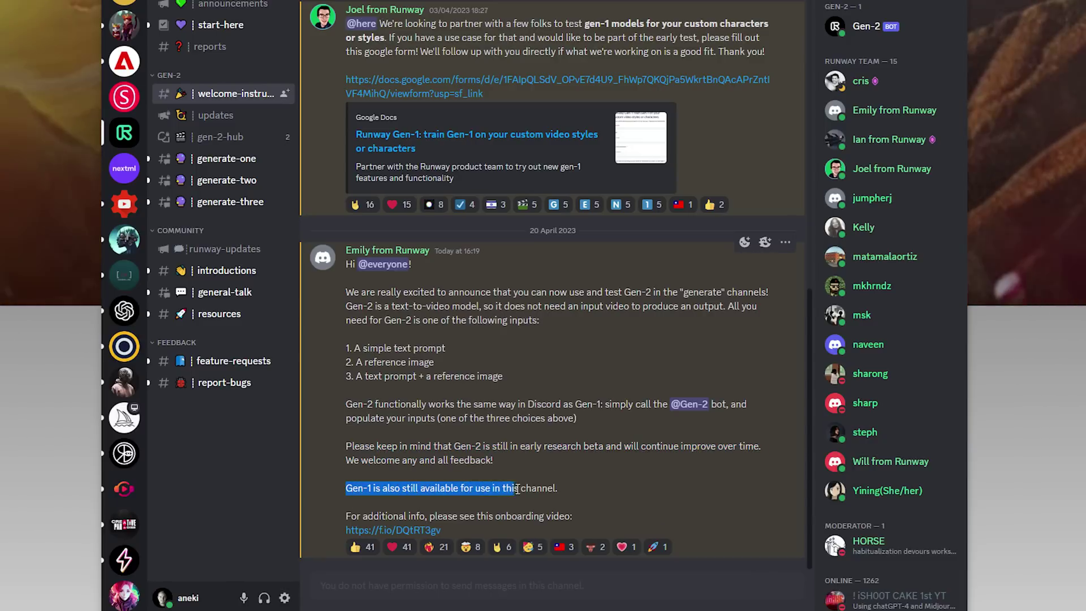
left_click(568, 492)
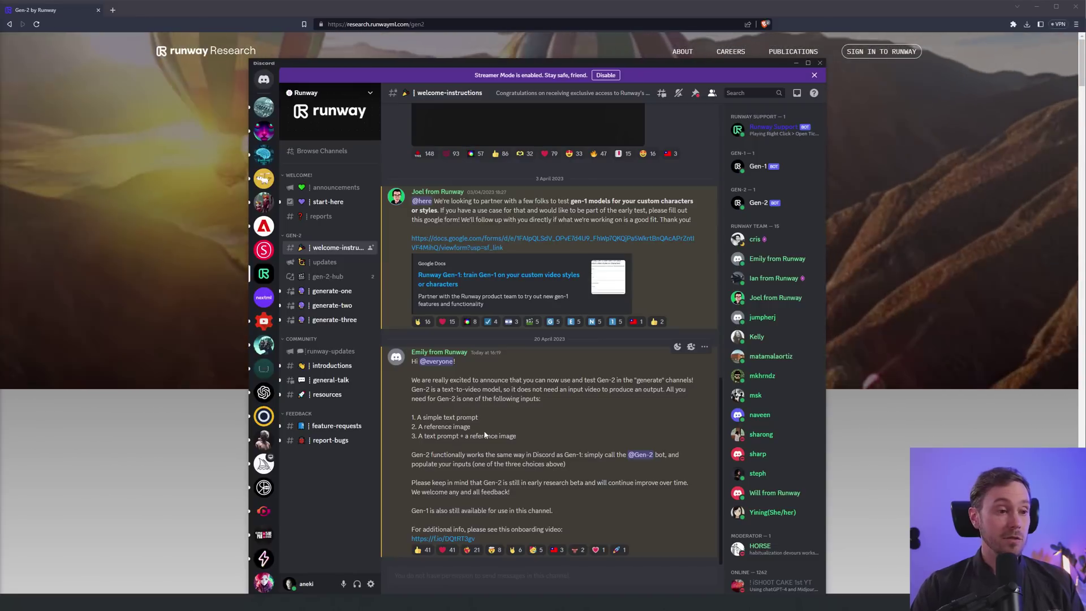
Step: Go to the runway-updates channel and highlight the Gen-2 beta access announcement
left_click(325, 262)
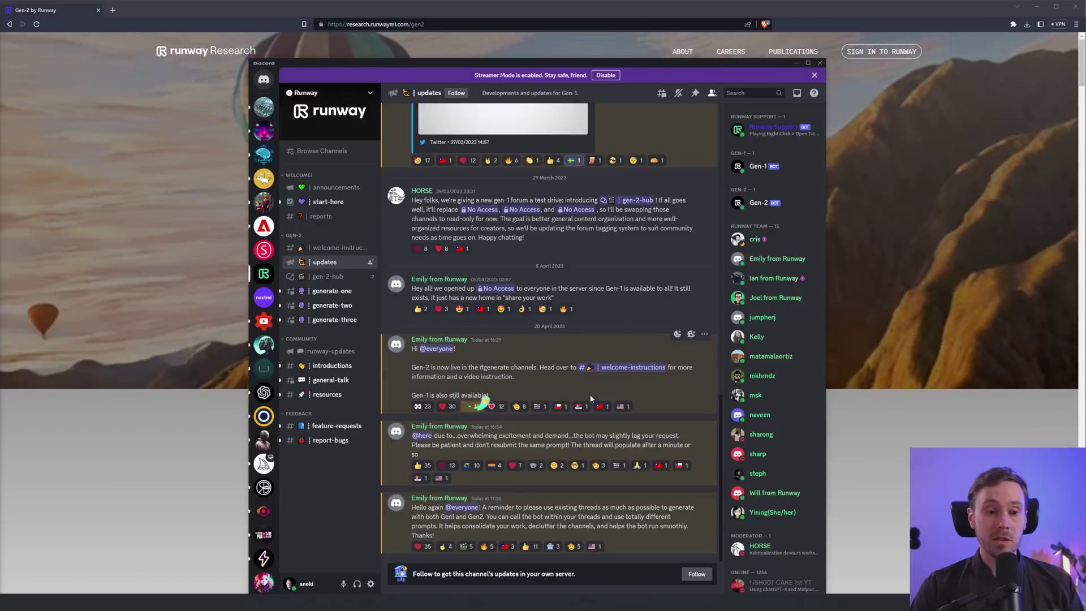
left_click(330, 351)
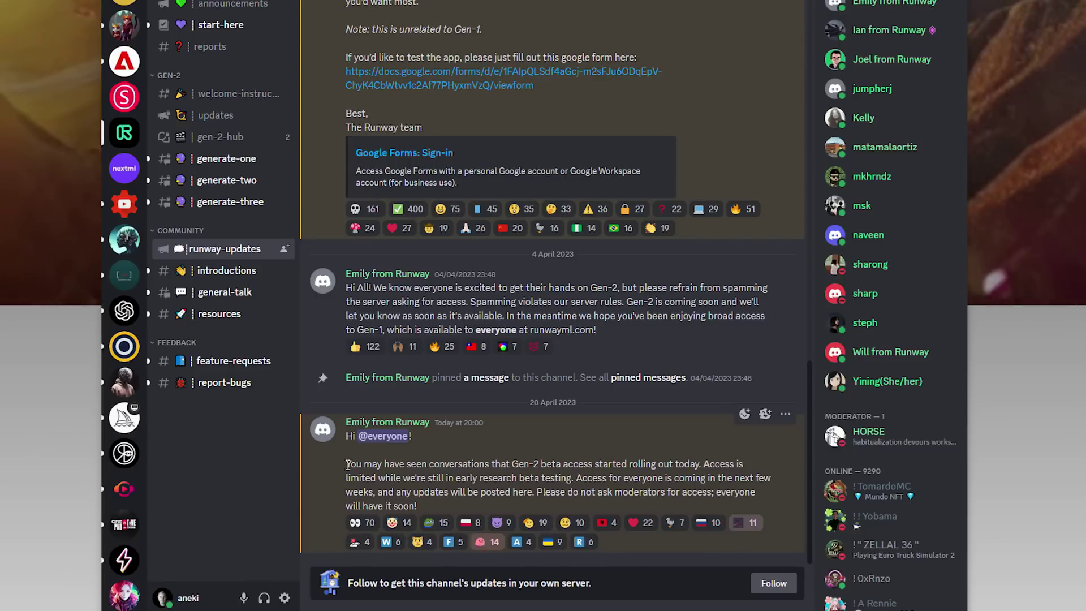
left_click_drag(347, 464, 597, 493)
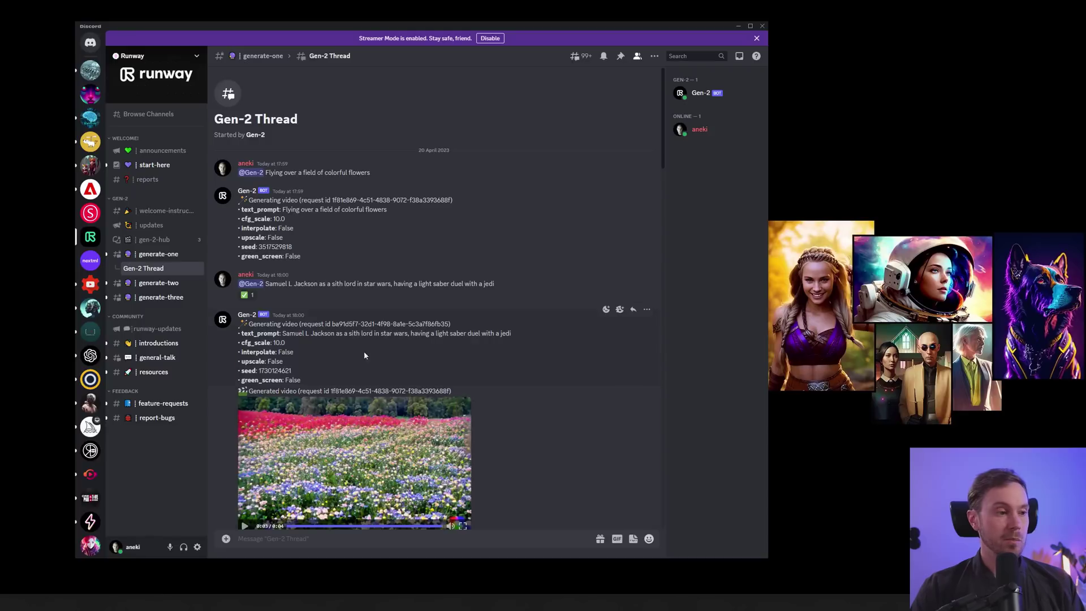
Step: Highlight the 'Flying over a field of colorful flowers' prompt and replay its video
left_click_drag(282, 210, 387, 210)
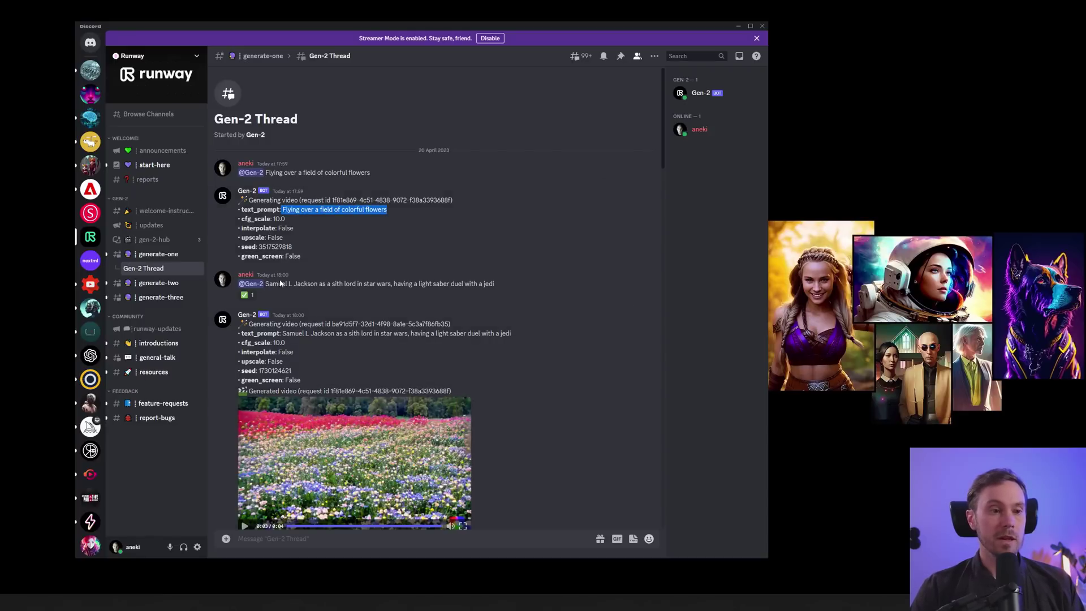
left_click(354, 462)
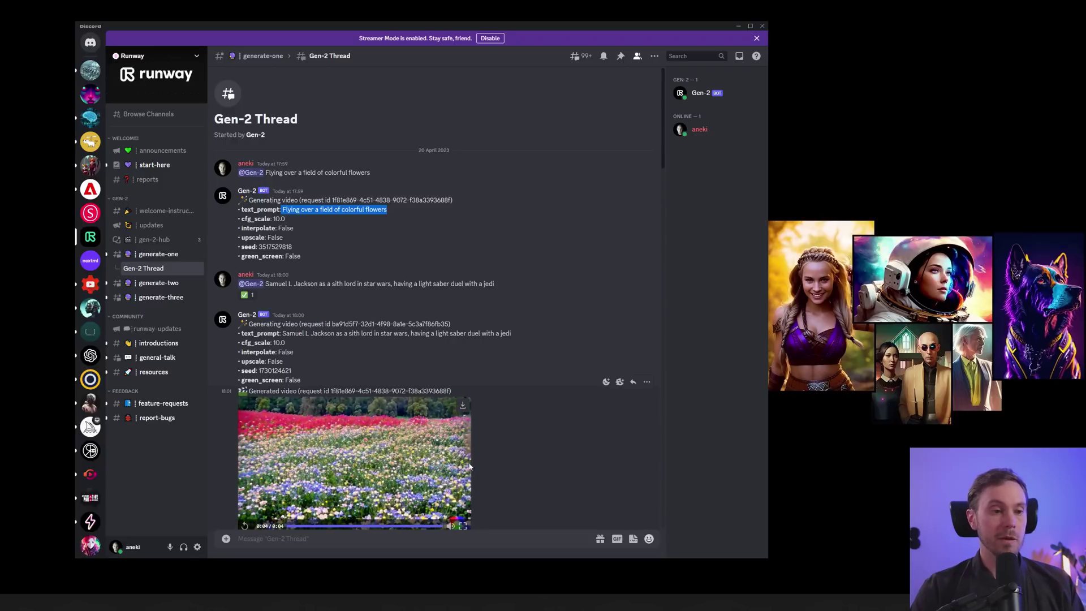
scroll(559, 396, "down", 3)
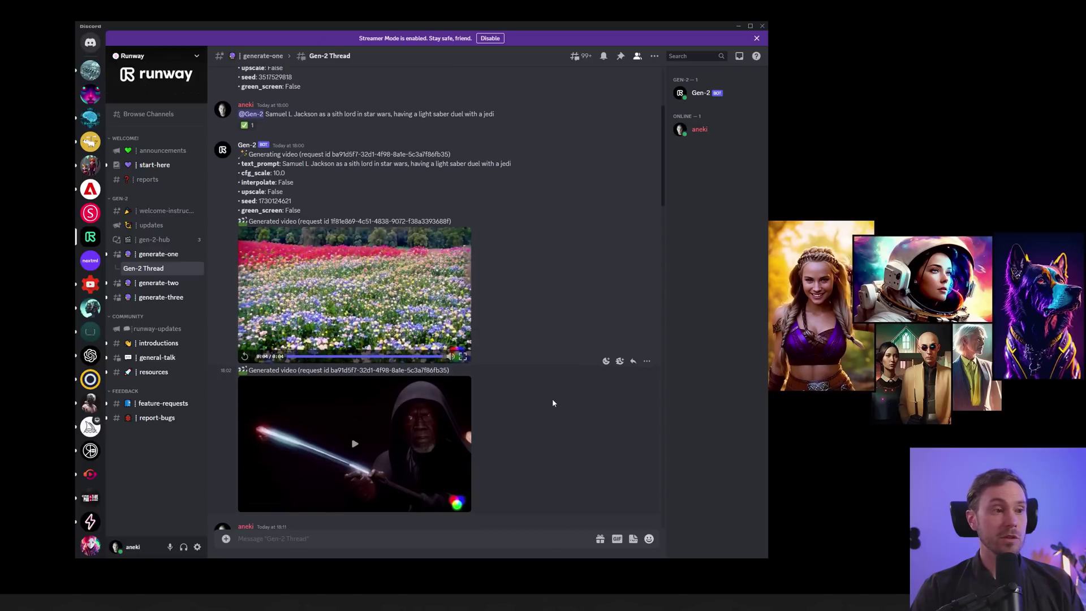
scroll(553, 402, "down", 1)
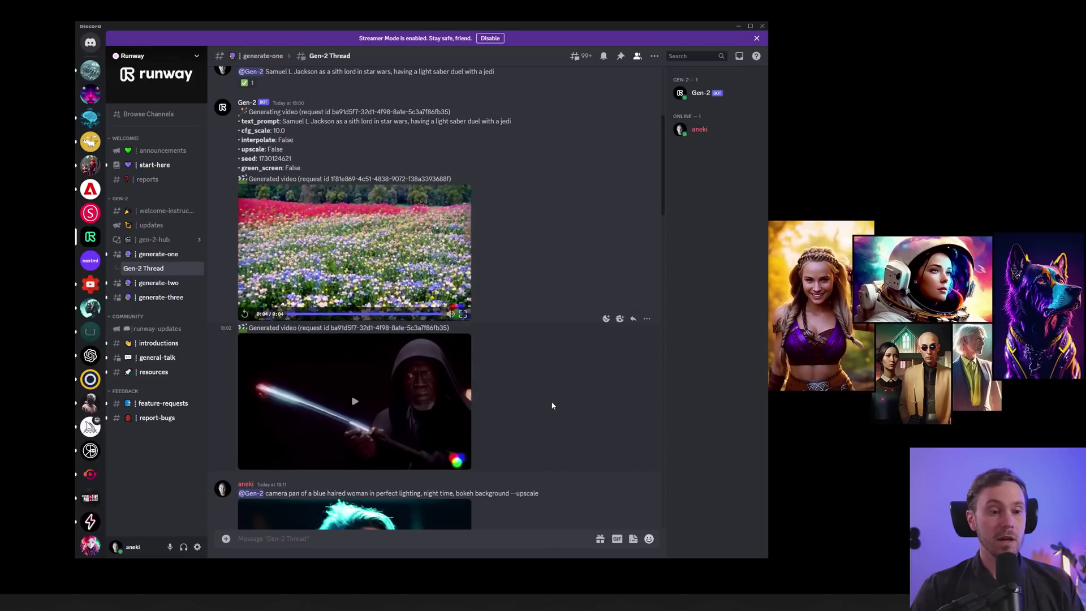
scroll(552, 405, "up", 1)
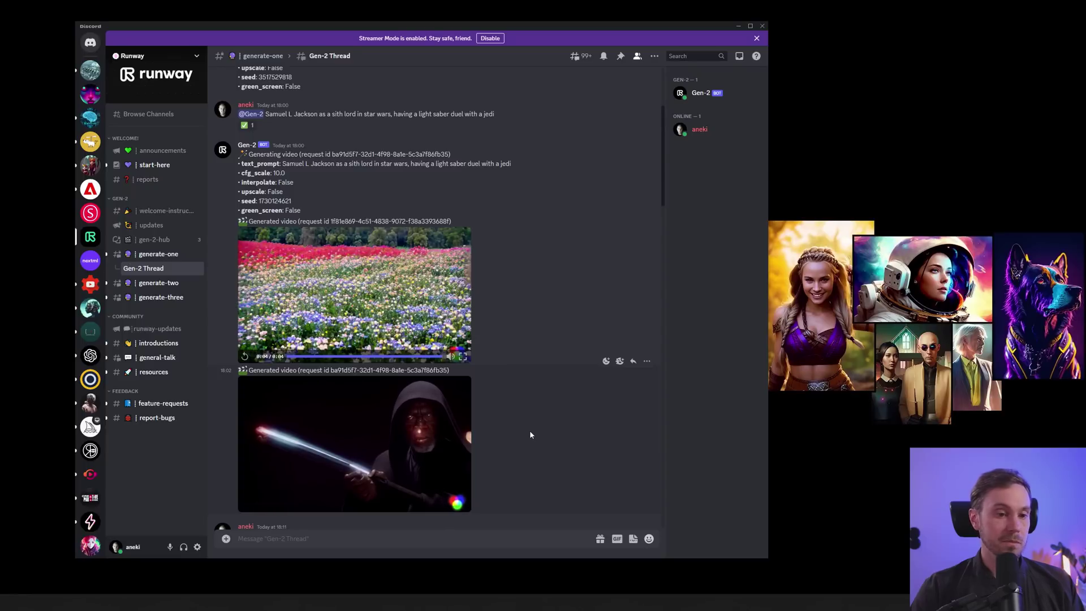
Step: Replay the sith-lord lightsaber duel video three times
left_click(244, 505)
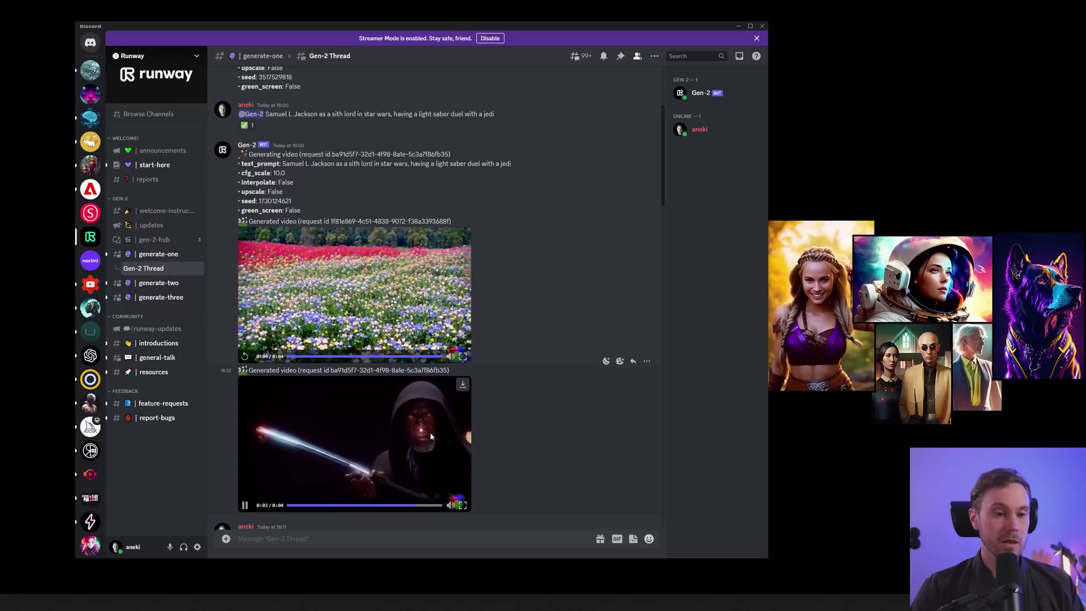
left_click(244, 505)
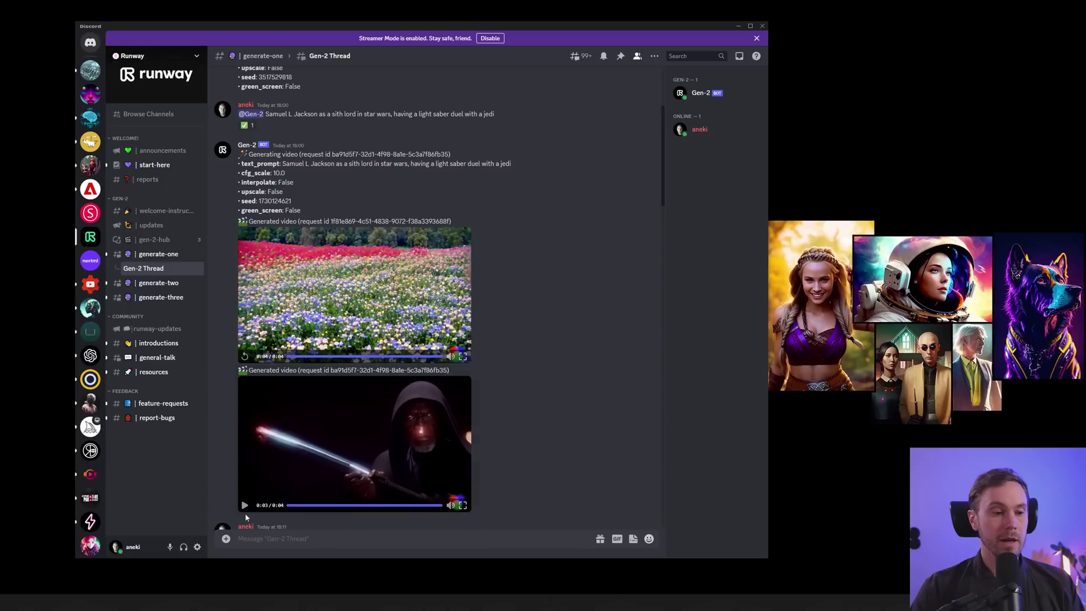
left_click(244, 505)
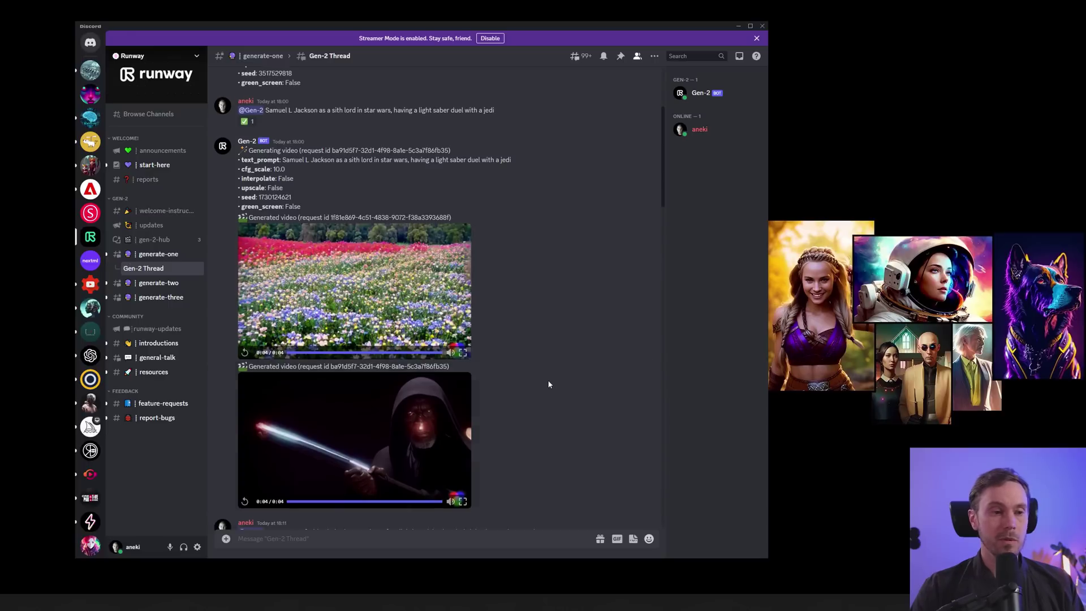
Step: Play the 4-second clip generated from the blue-haired woman image and bokeh prompt
scroll(543, 390, "down", 3)
scroll(556, 388, "down", 1)
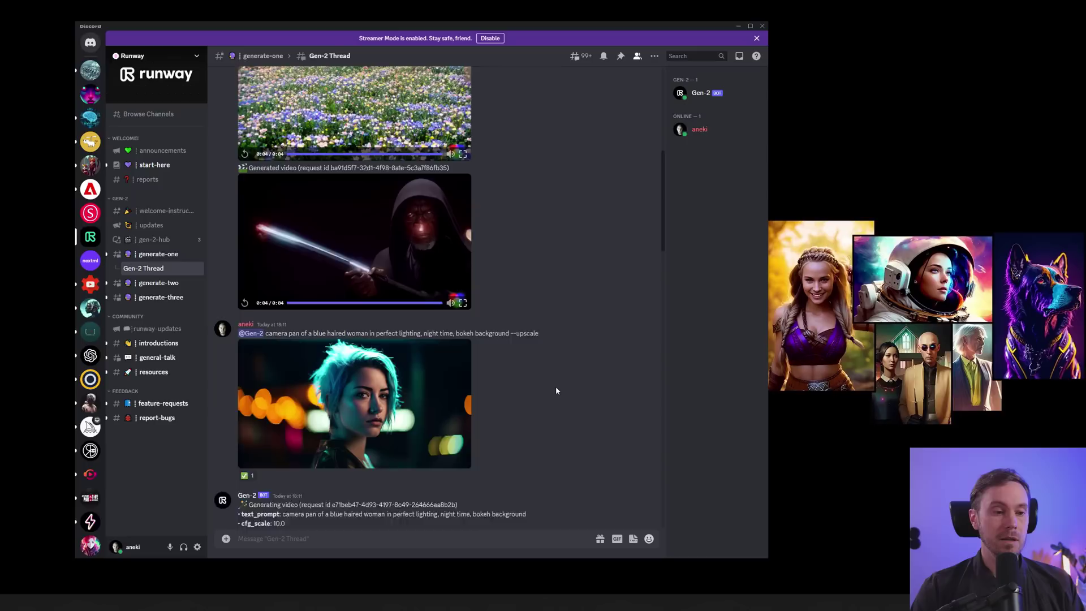
scroll(555, 387, "up", 1)
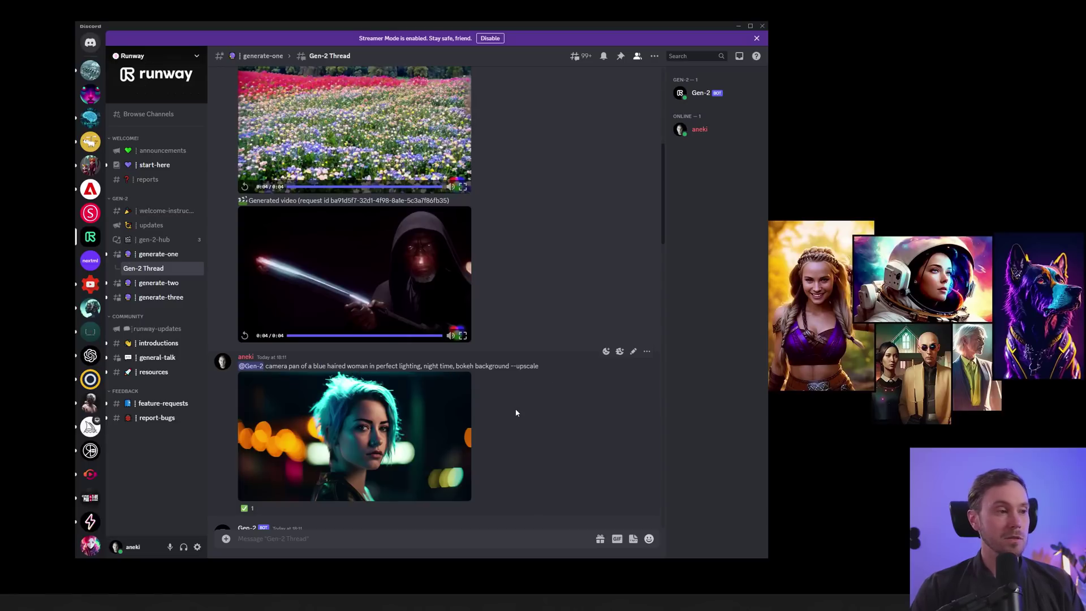
scroll(516, 413, "down", 5)
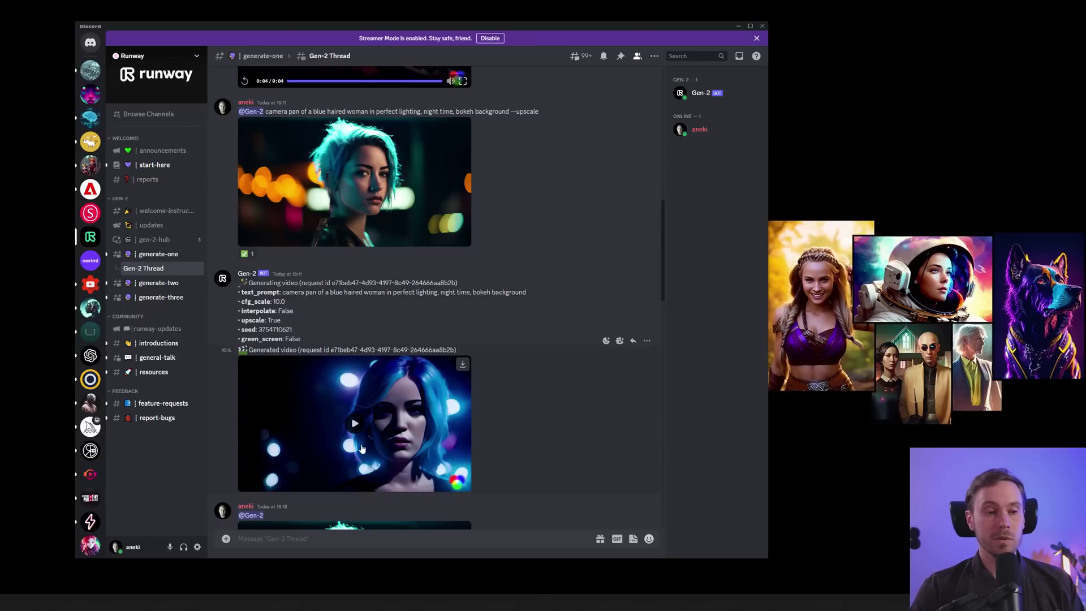
left_click(354, 423)
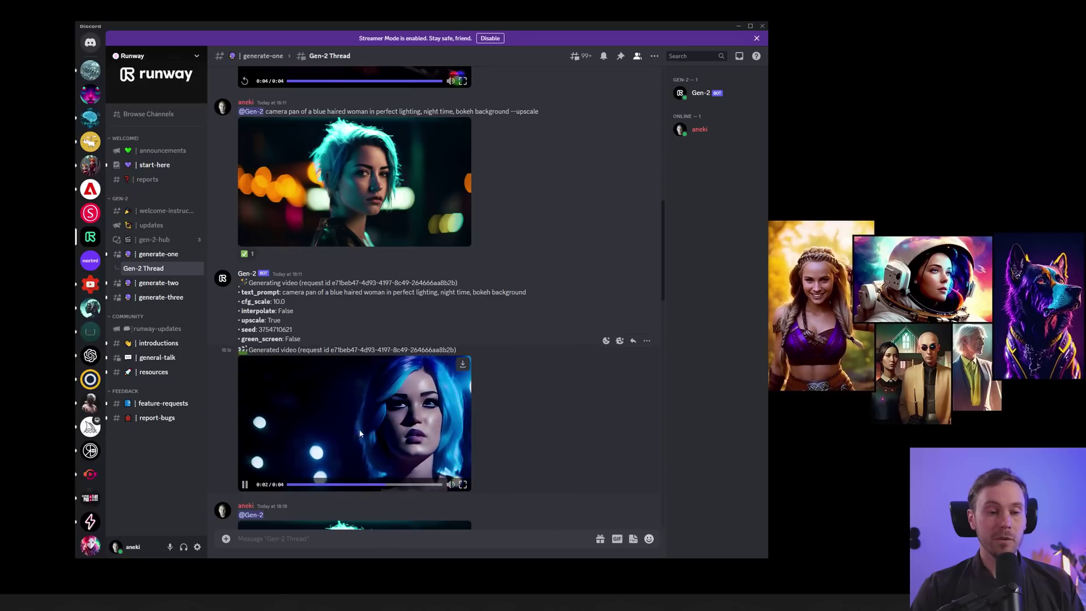
scroll(486, 369, "down", 4)
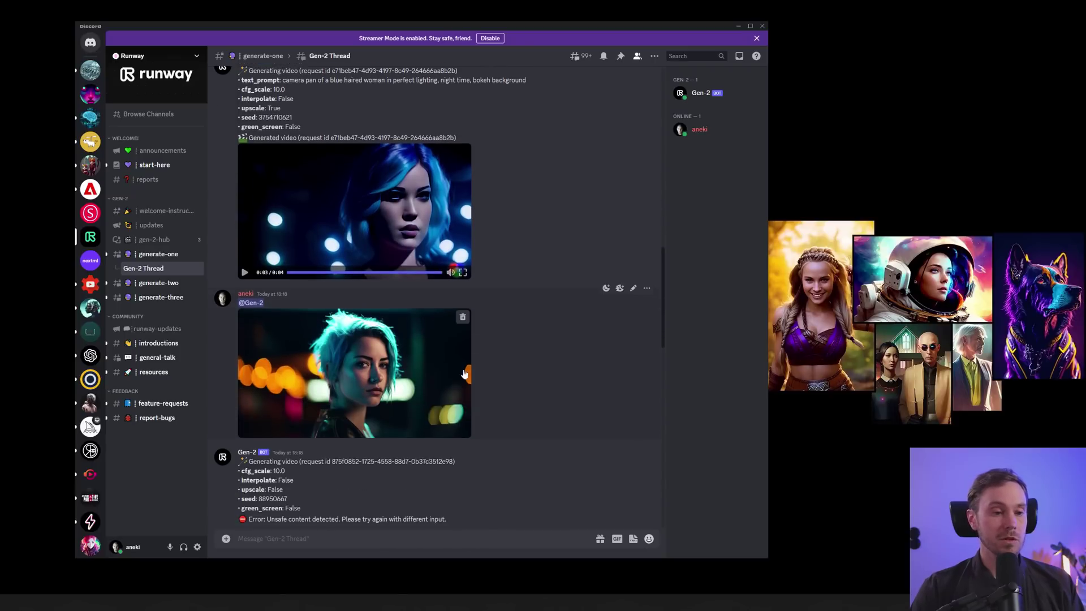
scroll(272, 487, "down", 1)
left_click_drag(272, 478, 449, 481)
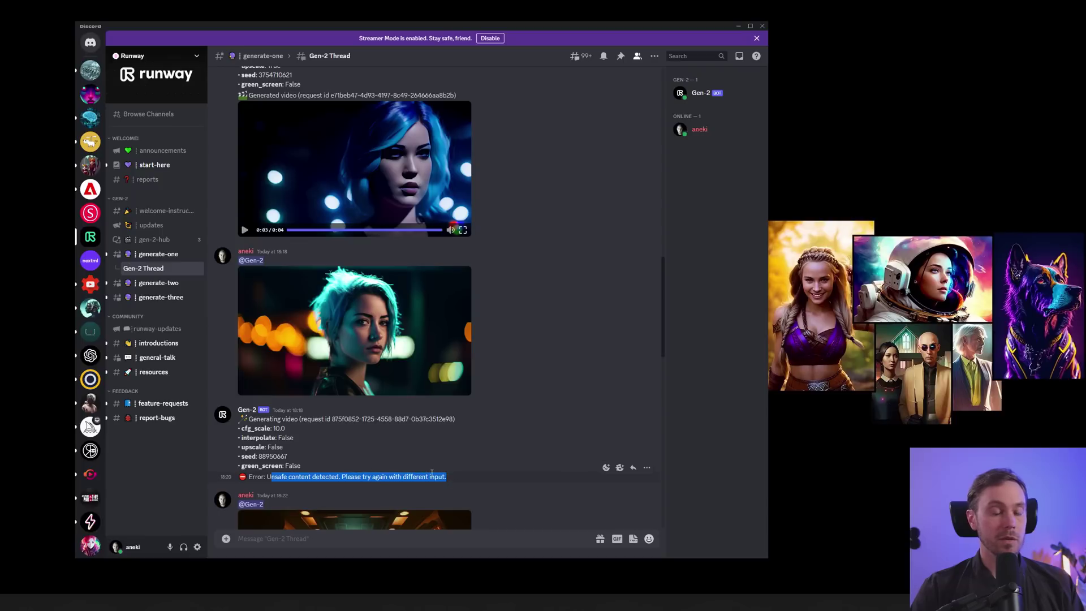
left_click(448, 480)
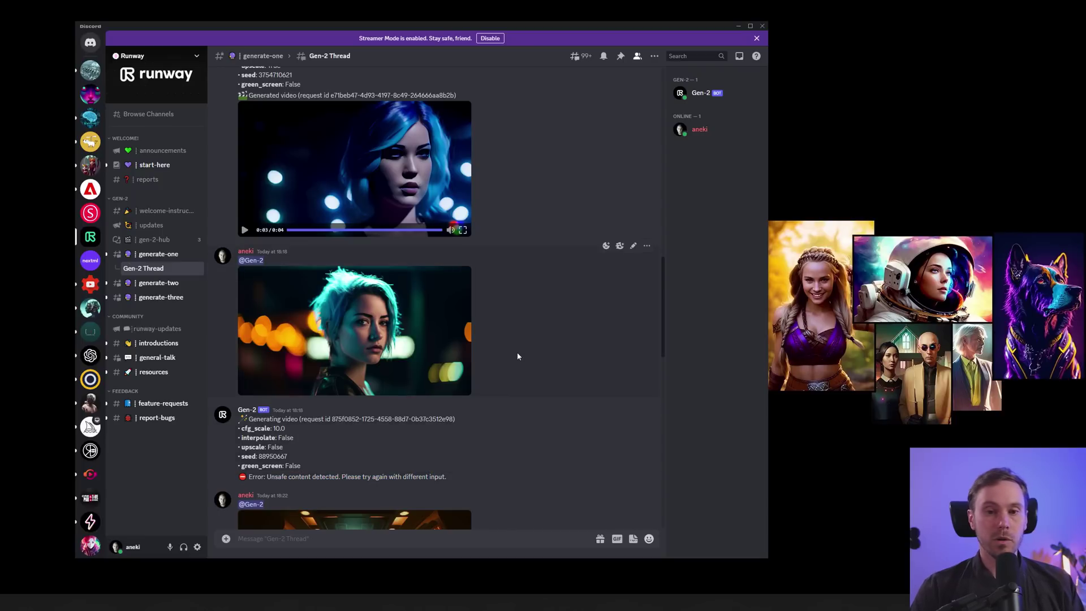
scroll(526, 357, "down", 4)
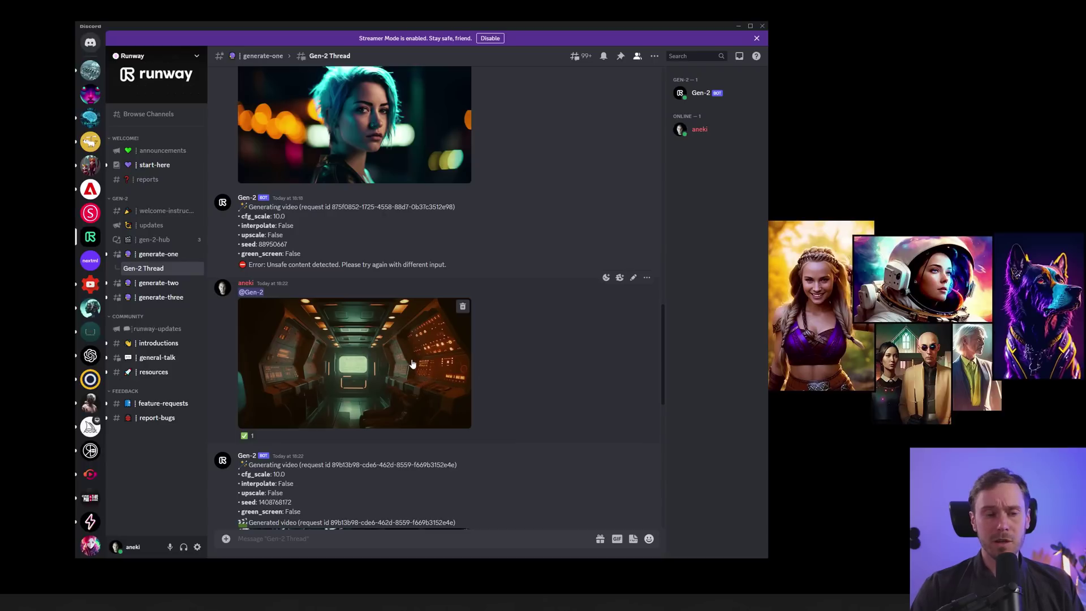
Step: Play the forest clip generated from the control-room image, replaying it several times
scroll(384, 352, "down", 3)
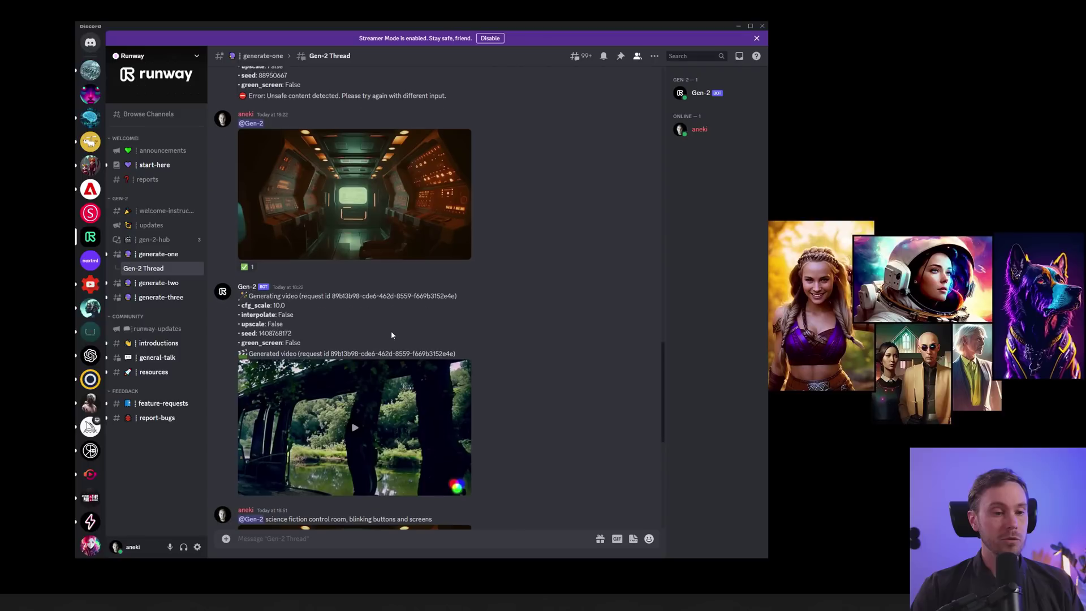
scroll(413, 322, "down", 1)
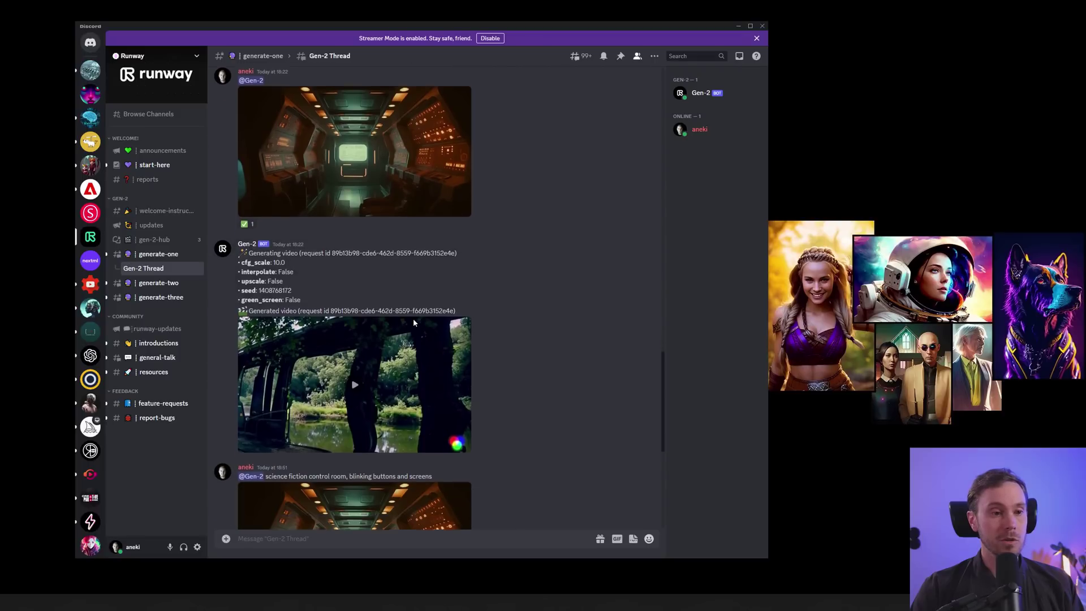
left_click(354, 388)
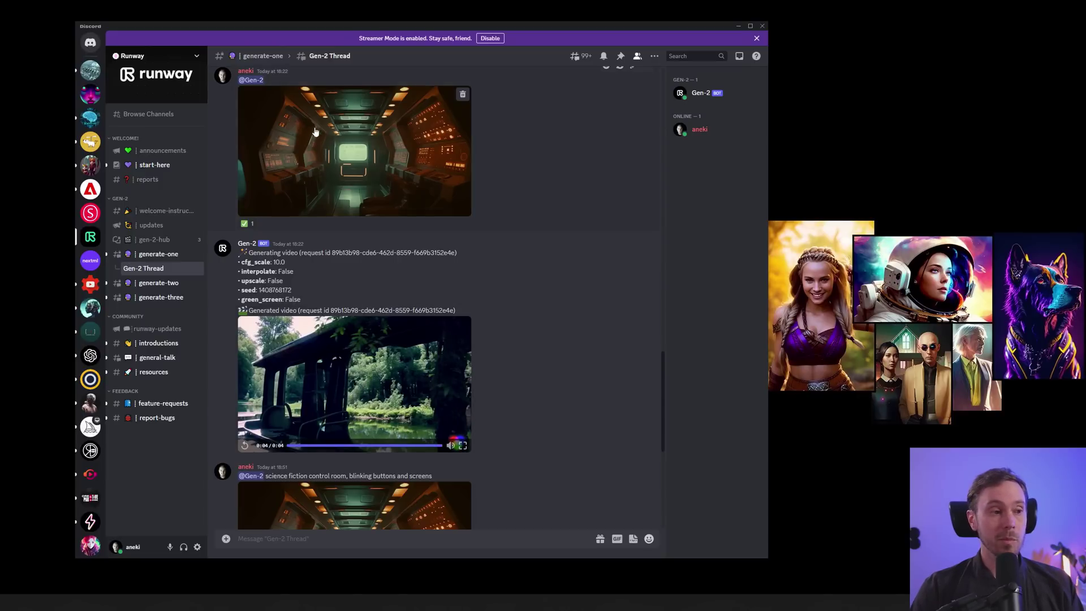
left_click(245, 446)
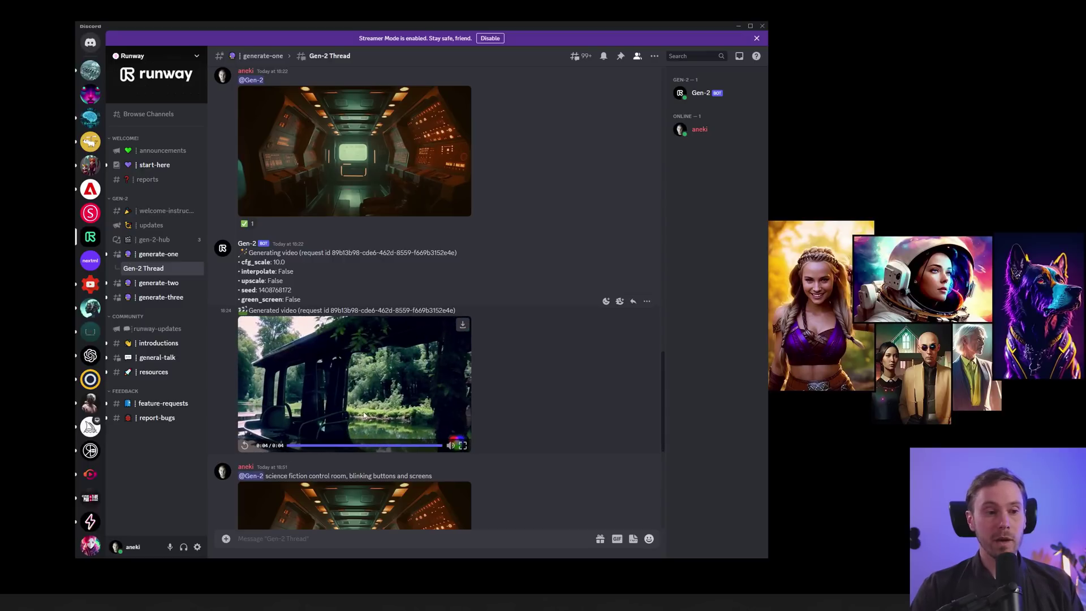
left_click(244, 445)
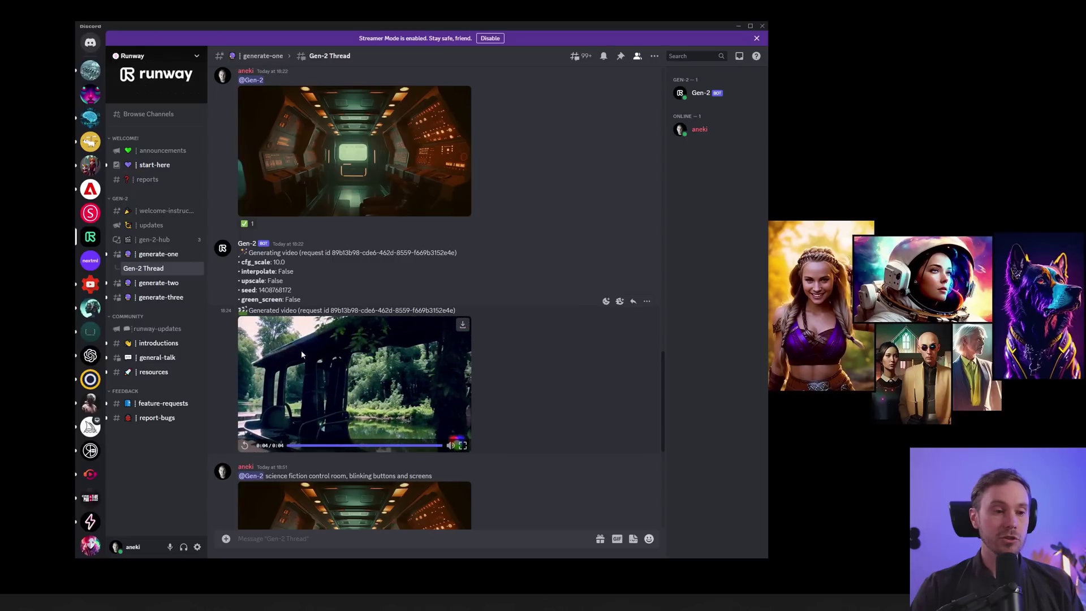
left_click(311, 387)
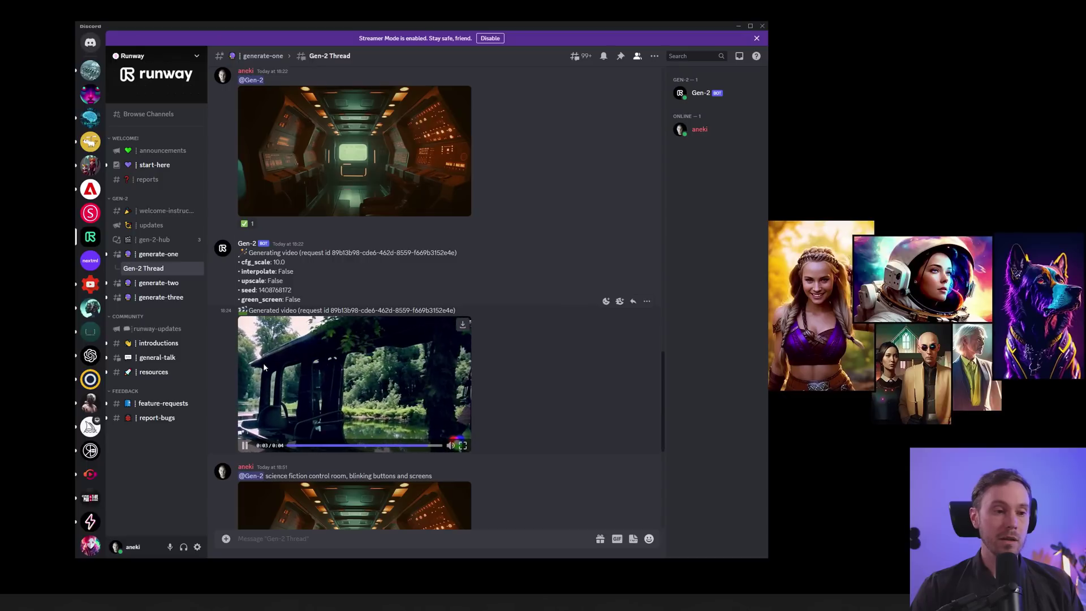
left_click(342, 337)
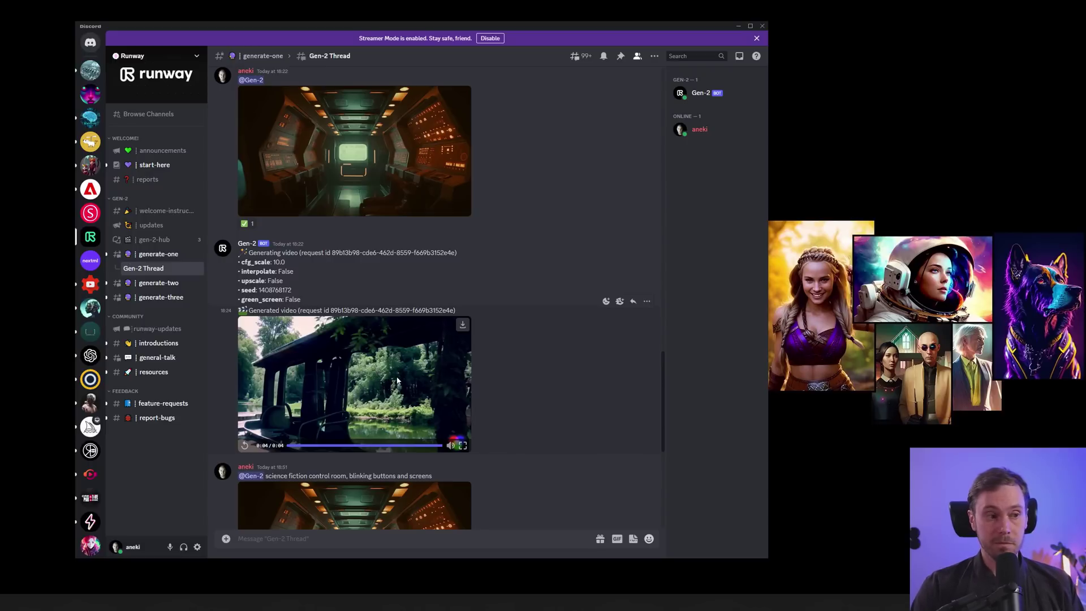
scroll(407, 300, "up", 2)
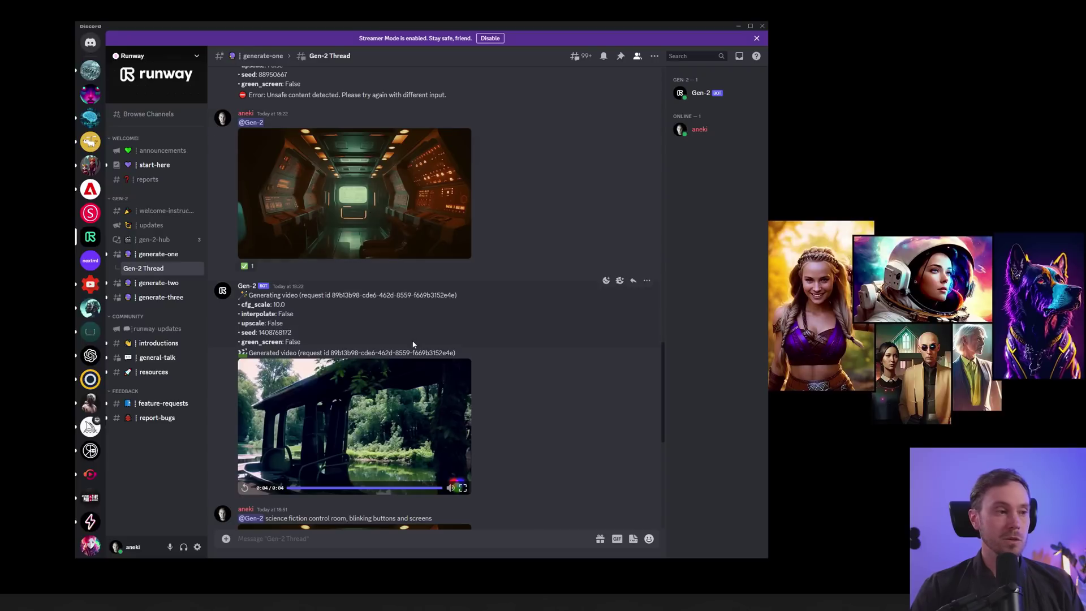
Step: Enlarge the spaceship image, highlight the 'science fiction control room' prompt, and reveal its video
scroll(444, 349, "down", 6)
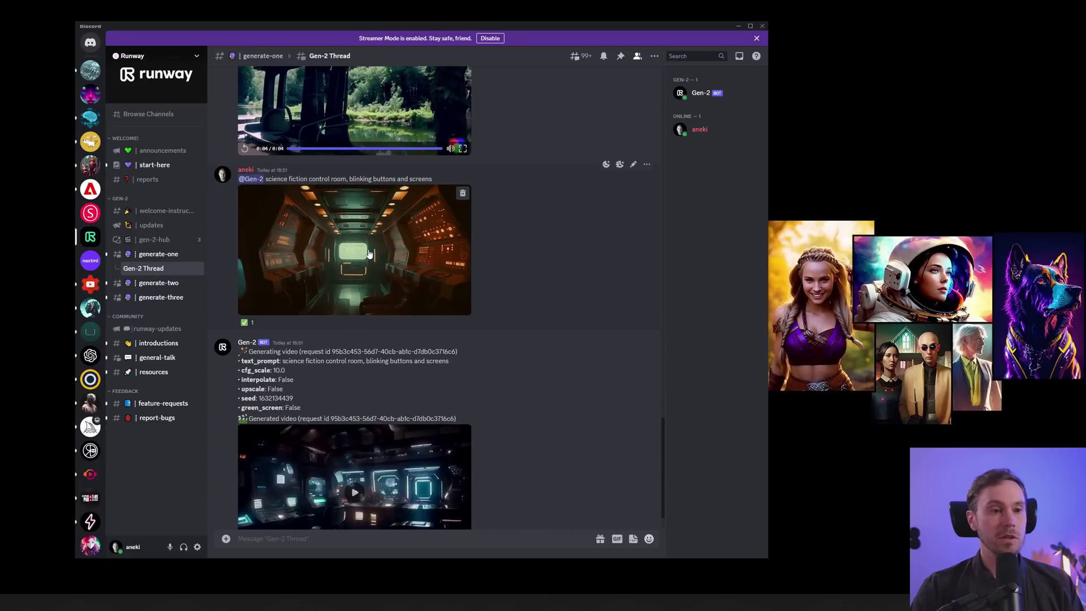
left_click(385, 268)
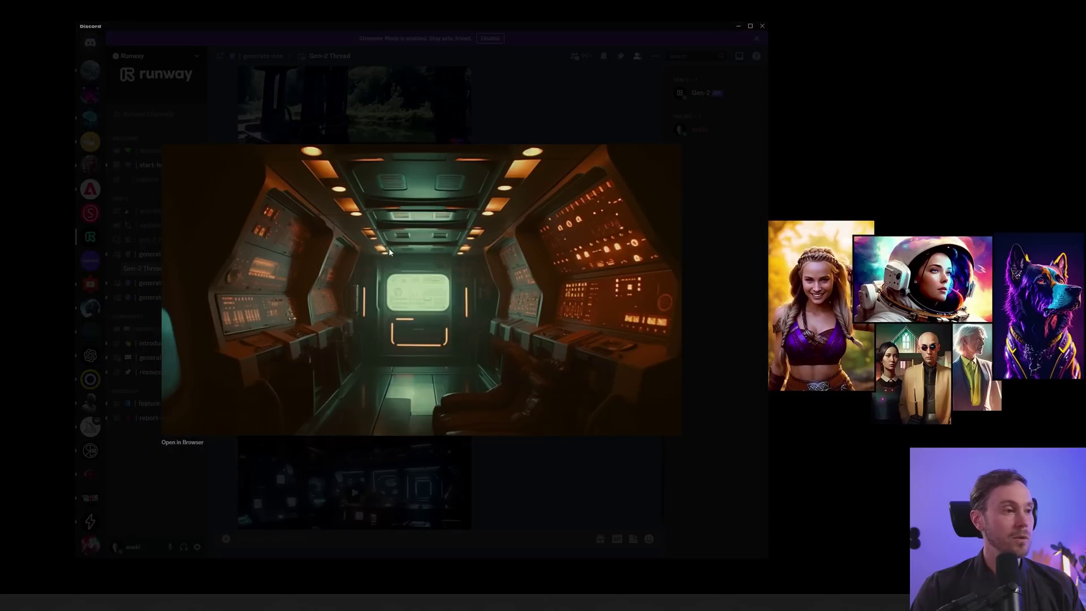
key("Escape")
left_click_drag(265, 178, 425, 179)
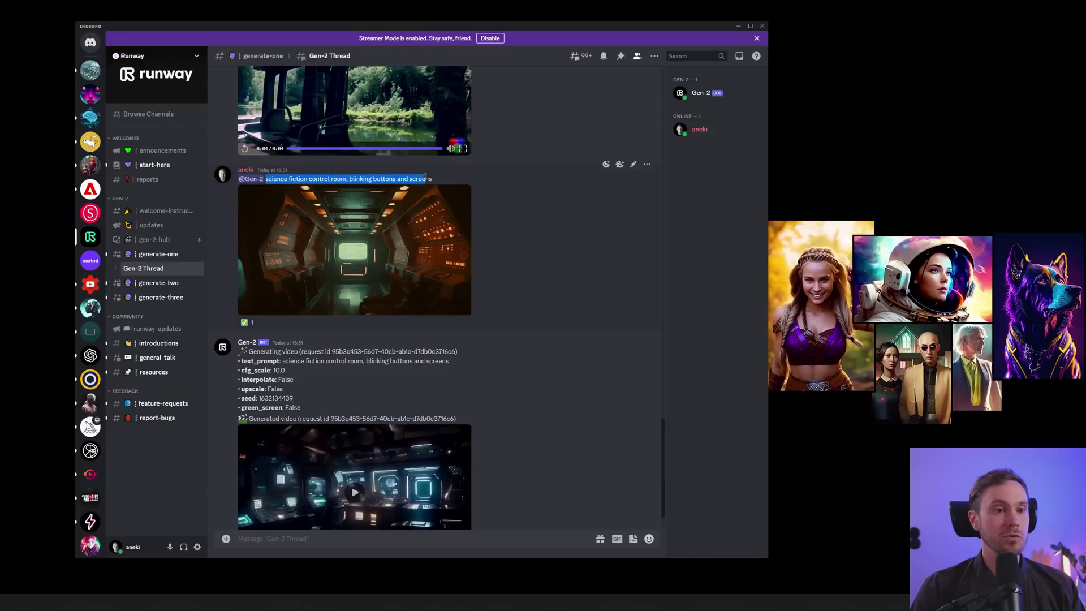
left_click(434, 179)
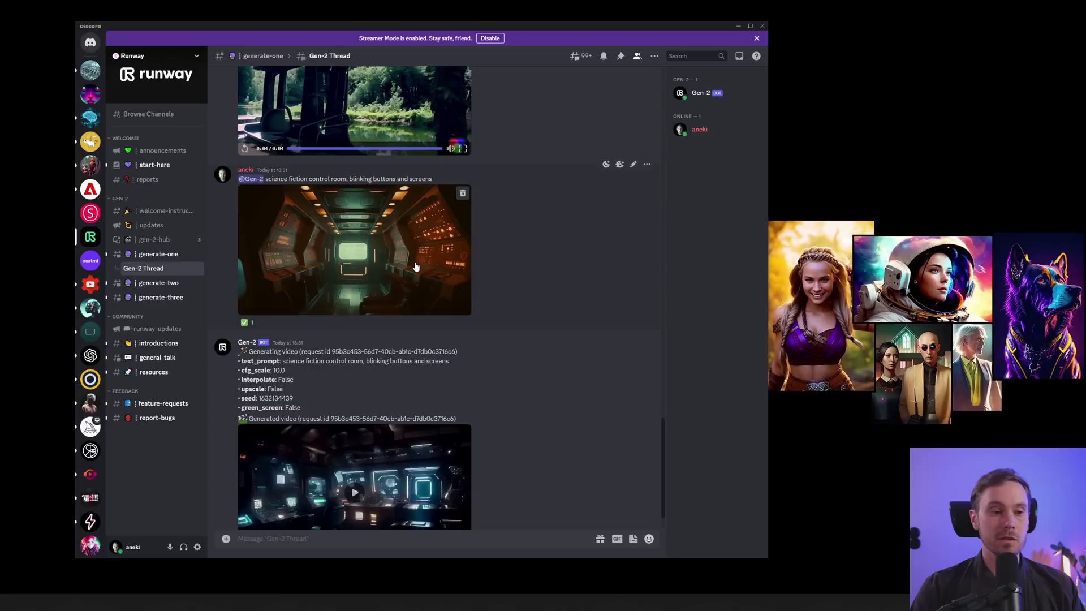
scroll(442, 271, "down", 1)
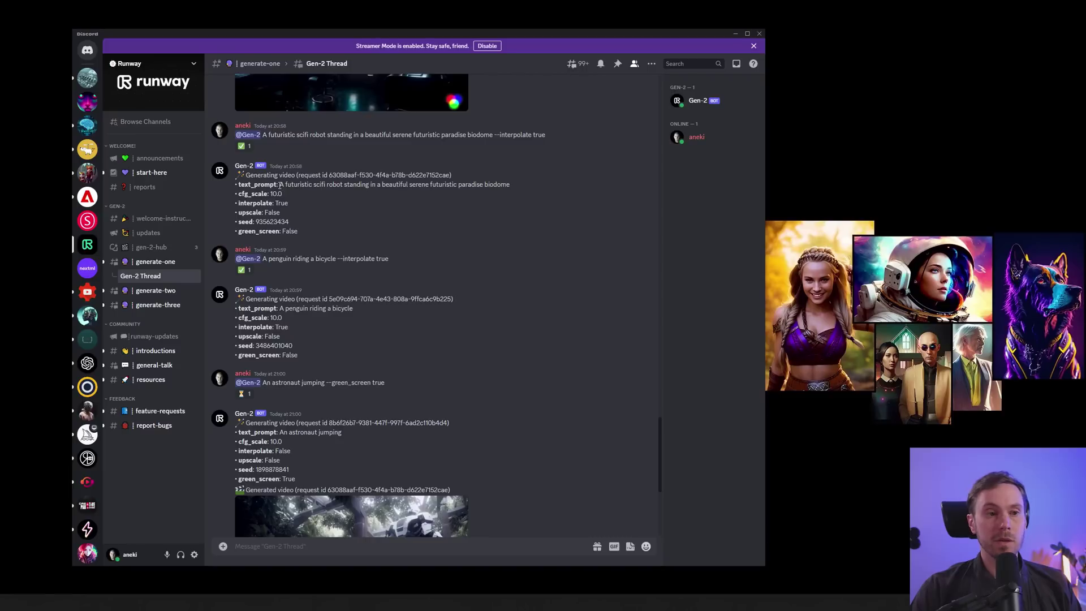
Step: Highlight the 'futuristic scifi robot in a paradise biodome' prompt and replay its clip
left_click_drag(279, 185, 479, 186)
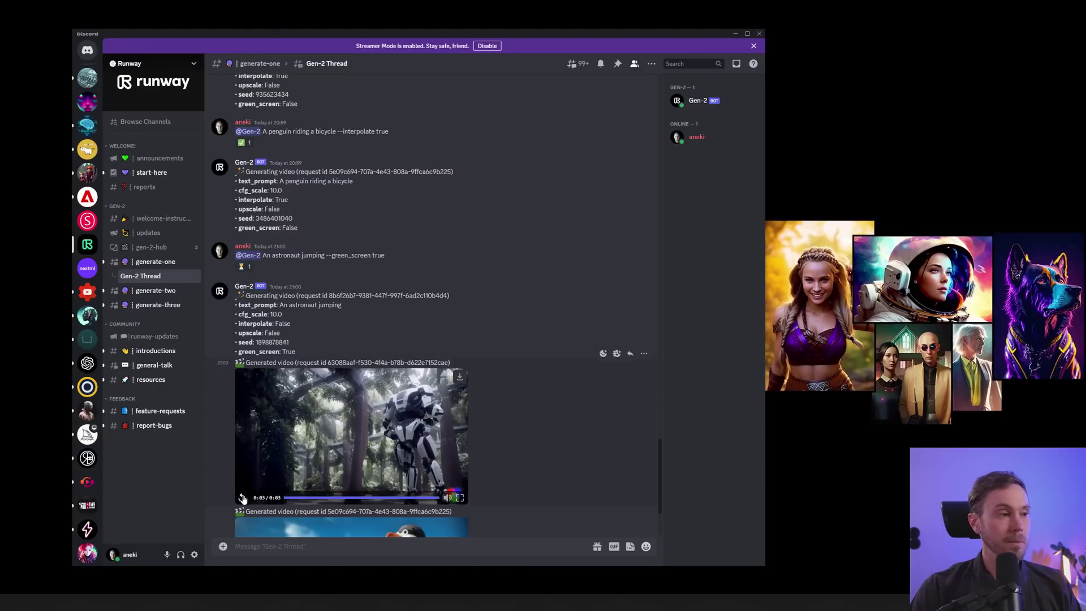
left_click(242, 498)
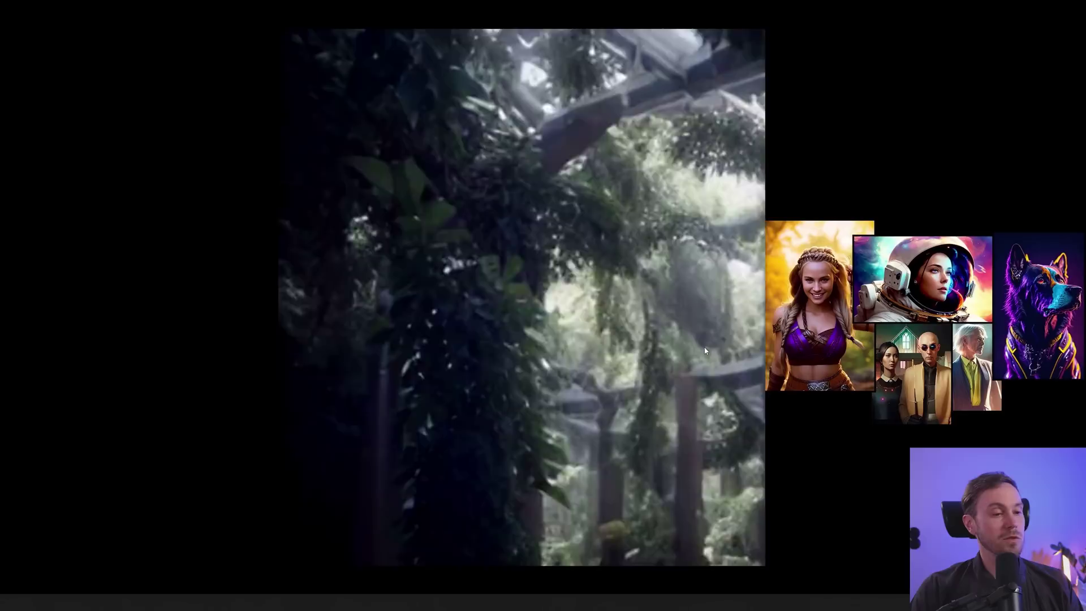
scroll(517, 384, "up", 3)
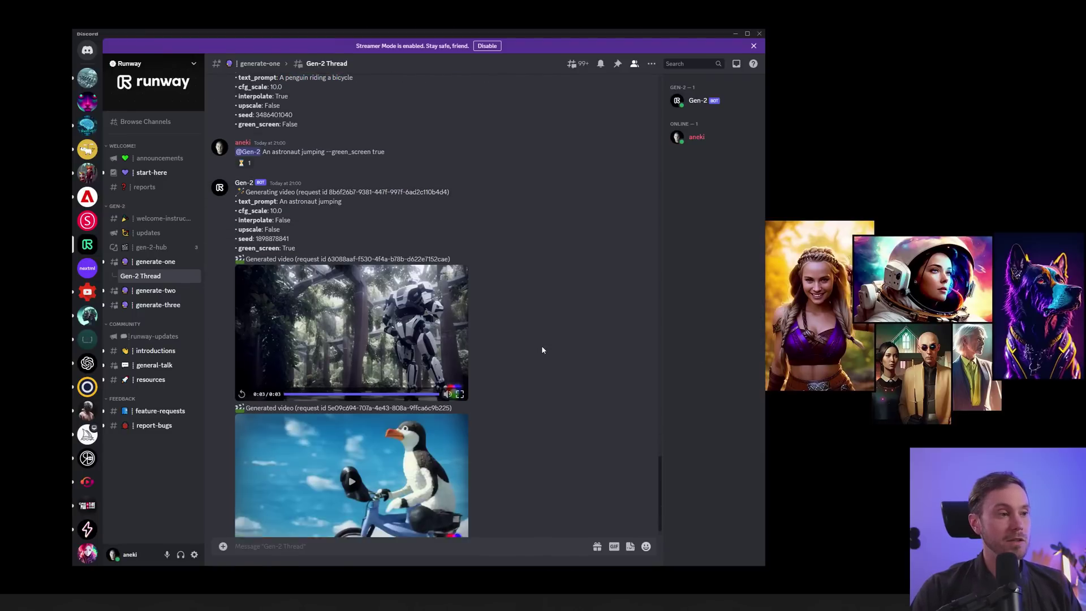
Step: Play the 'A penguin riding a bicycle' clip, then replay it twice
left_click(382, 415)
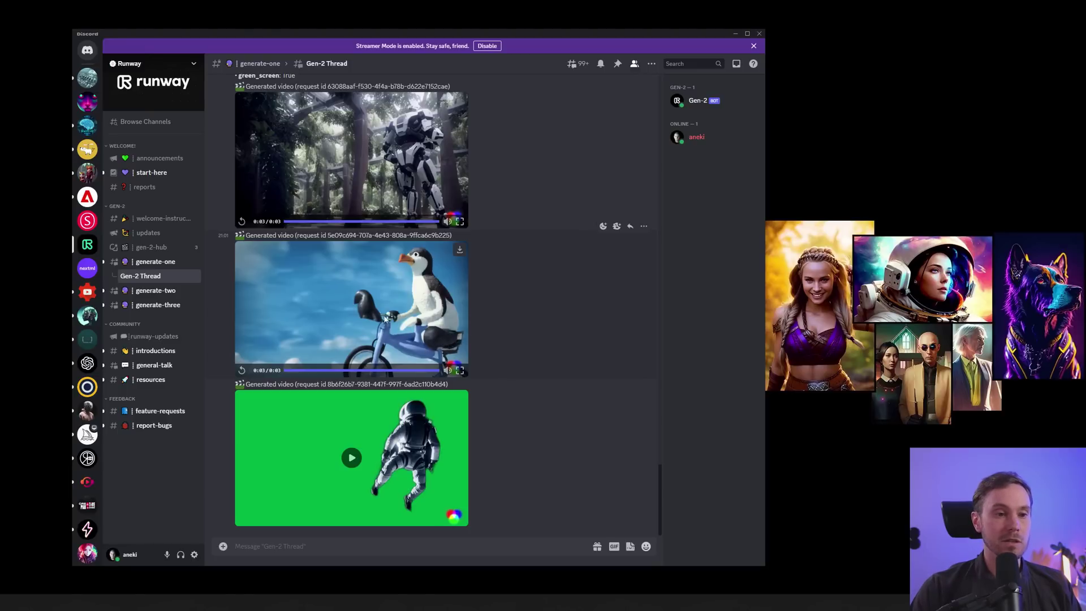
left_click(371, 336)
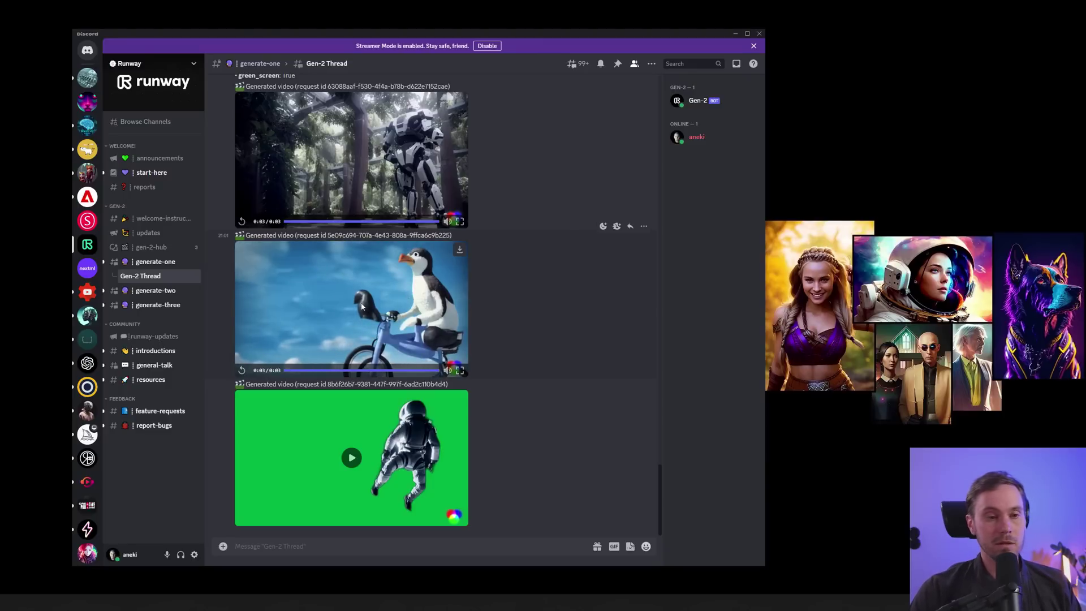
left_click(241, 370)
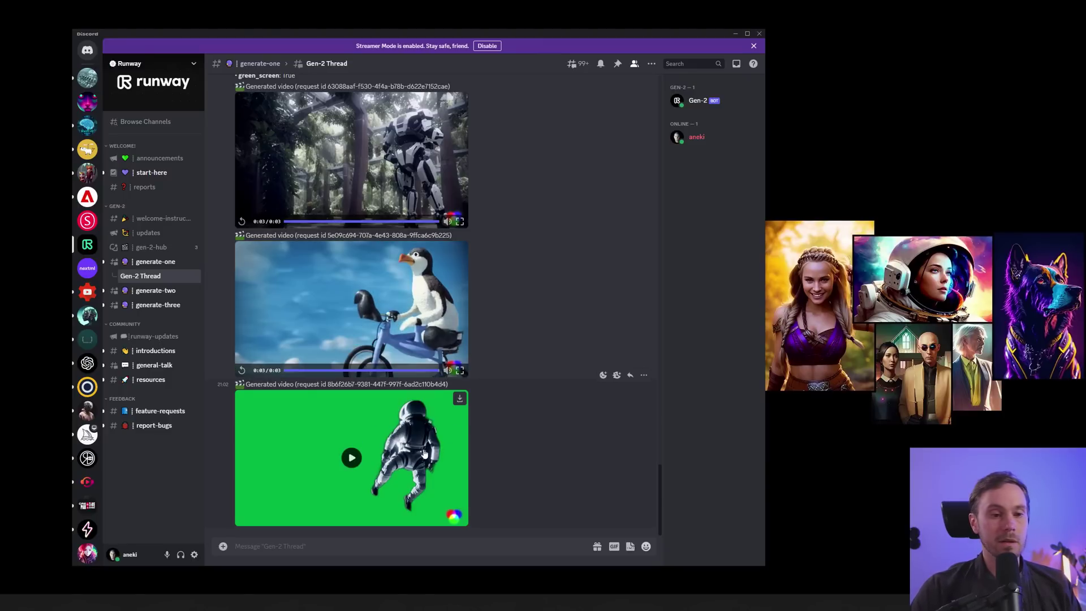
Step: Highlight the 'An astronaut jumping' prompt and its --green_screen true flag
scroll(339, 282, "up", 5)
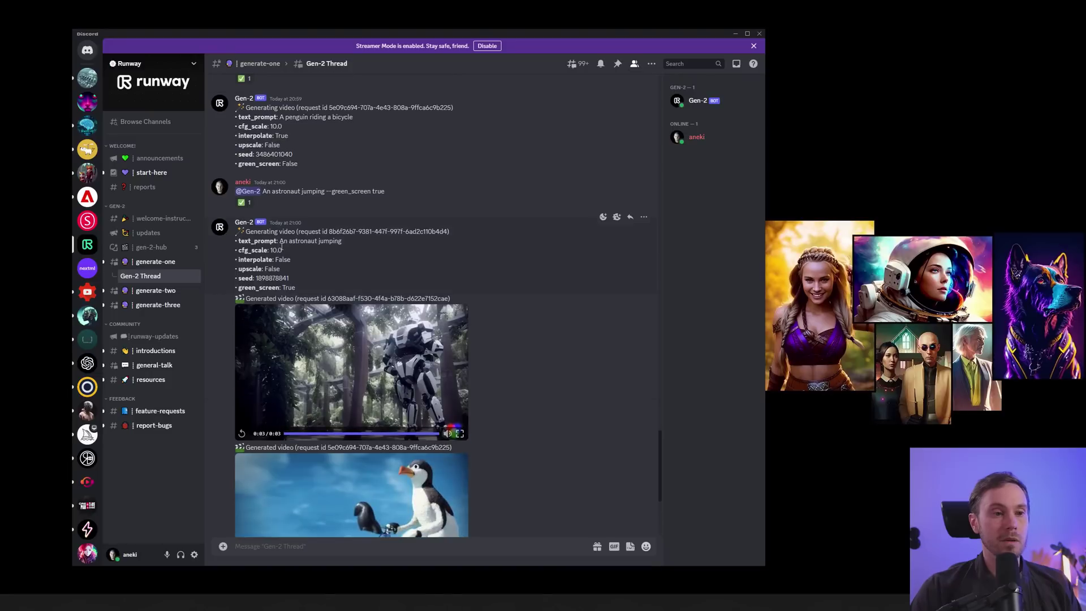
left_click_drag(279, 241, 339, 242)
left_click(336, 242)
left_click_drag(326, 191, 383, 192)
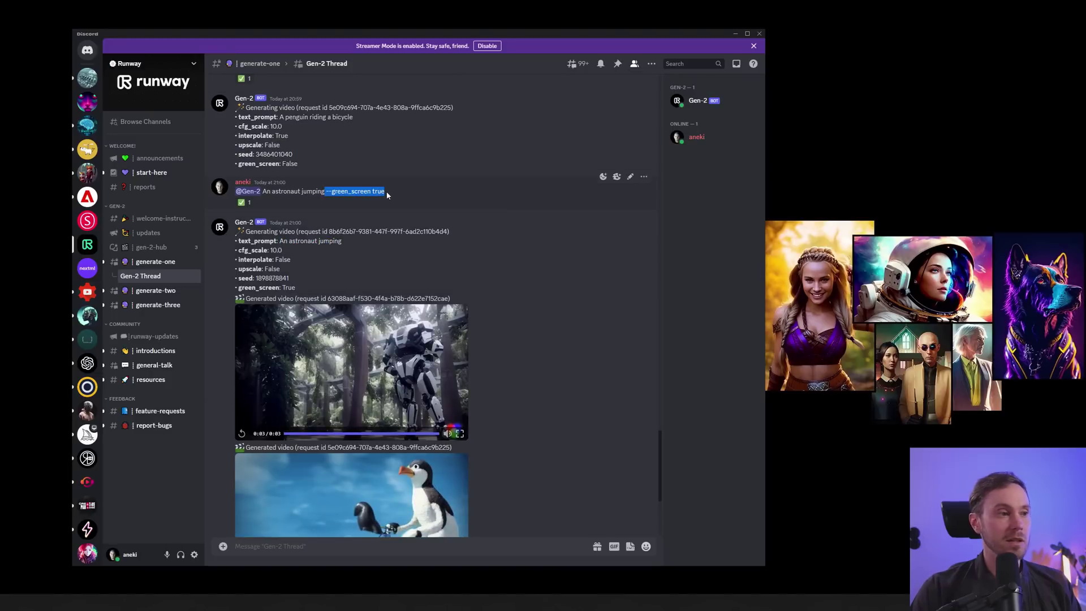
left_click(409, 217)
Step: Play the green-screen astronaut clip, then replay it
scroll(487, 314, "down", 5)
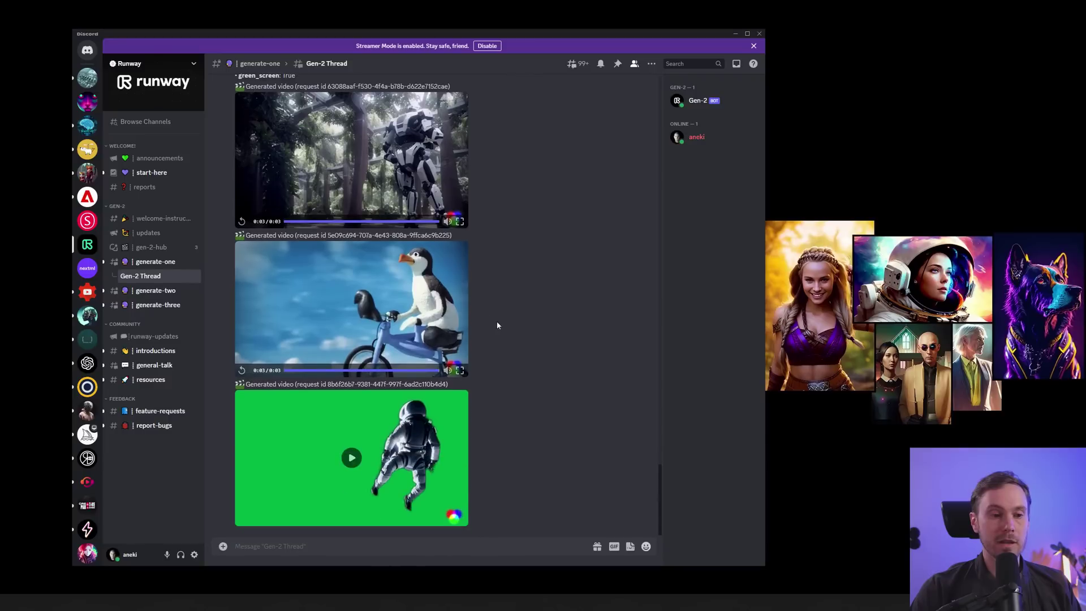
left_click(351, 459)
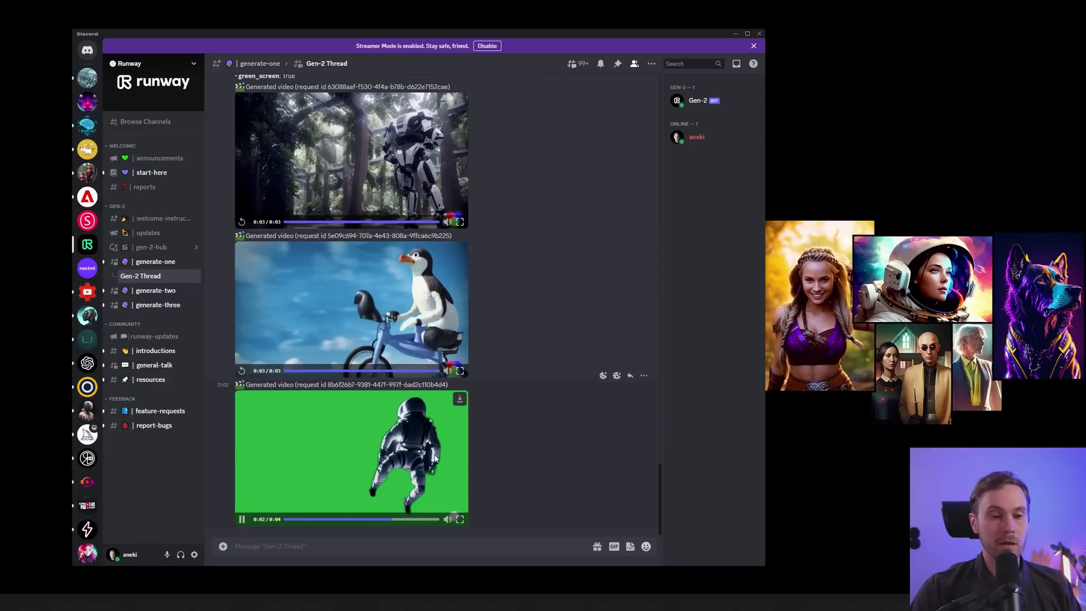
left_click(241, 519)
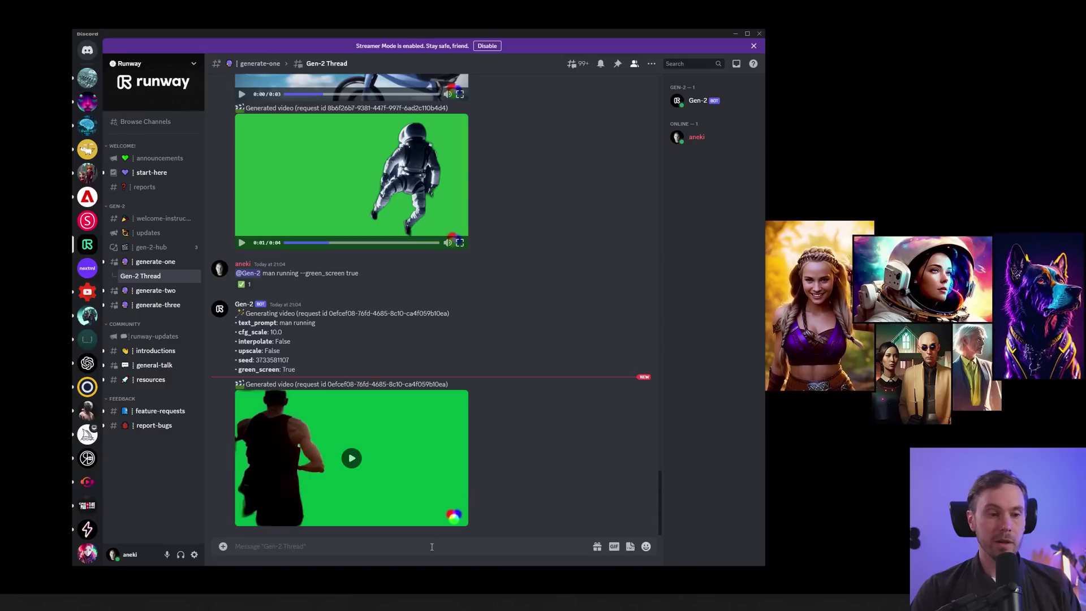
Step: Play the 'man running --green_screen true' clip, replaying, pausing and resuming it repeatedly
left_click(352, 459)
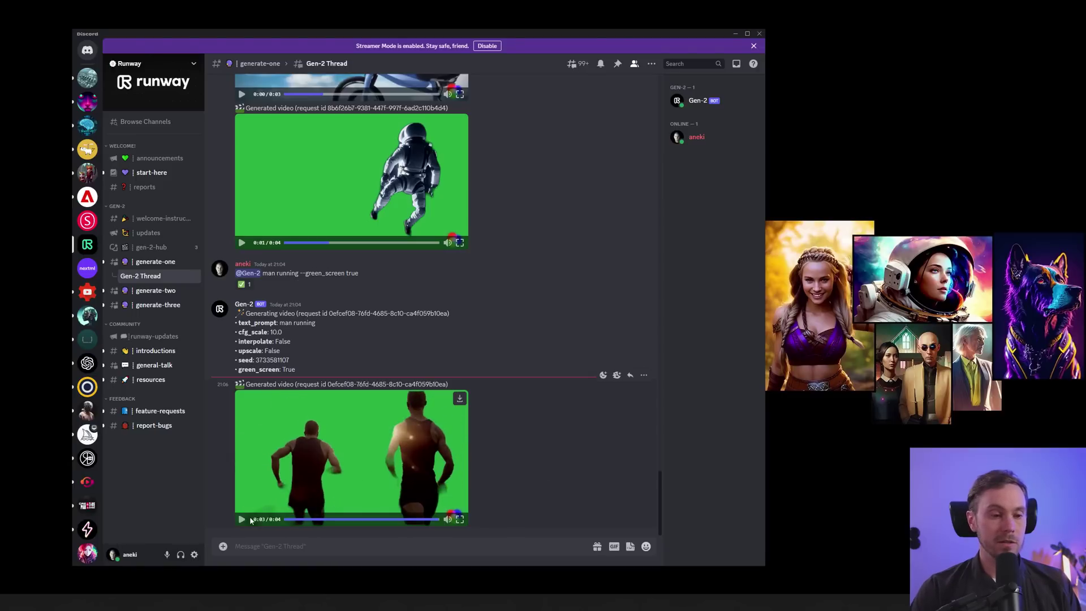
left_click(243, 519)
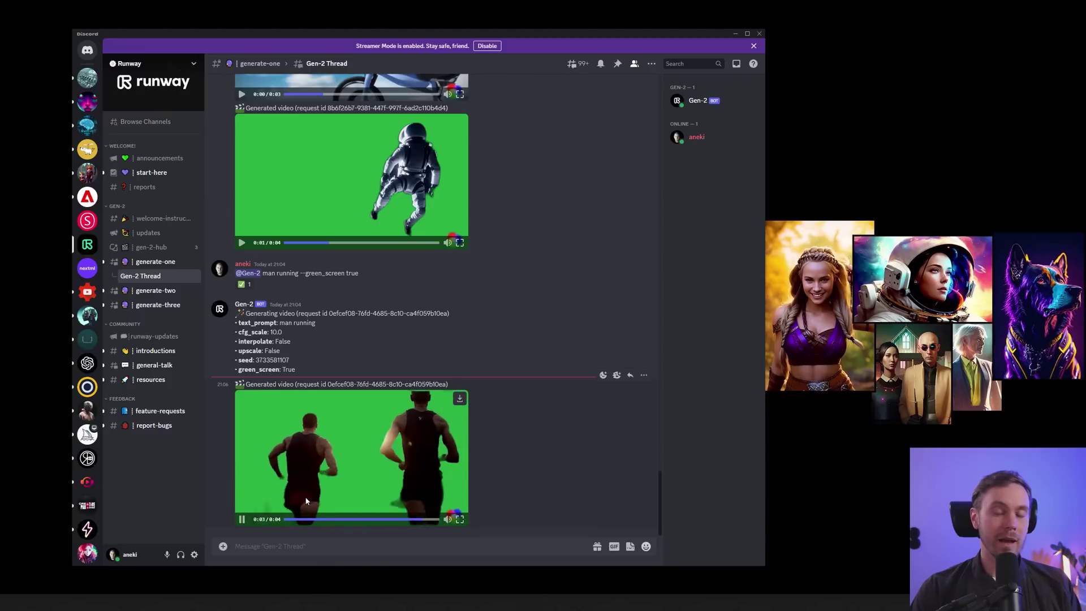
left_click(241, 521)
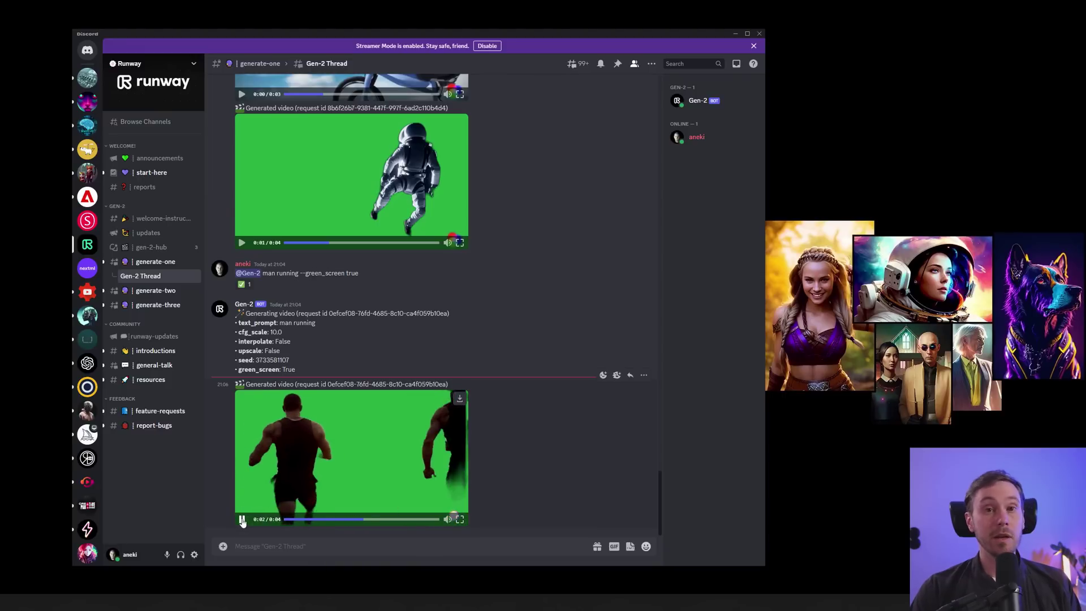
left_click(242, 519)
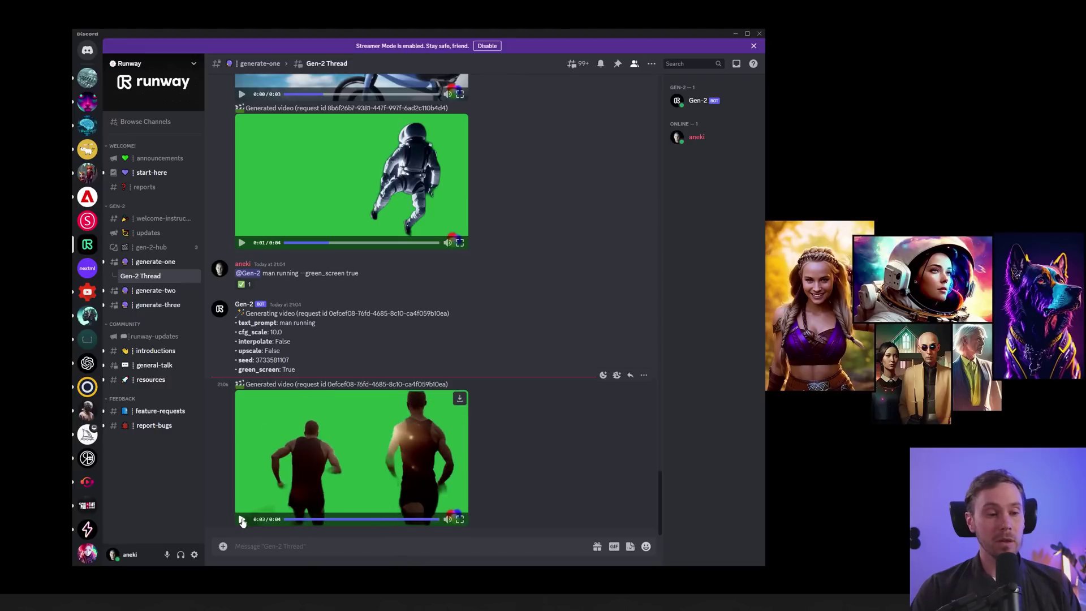
left_click(242, 520)
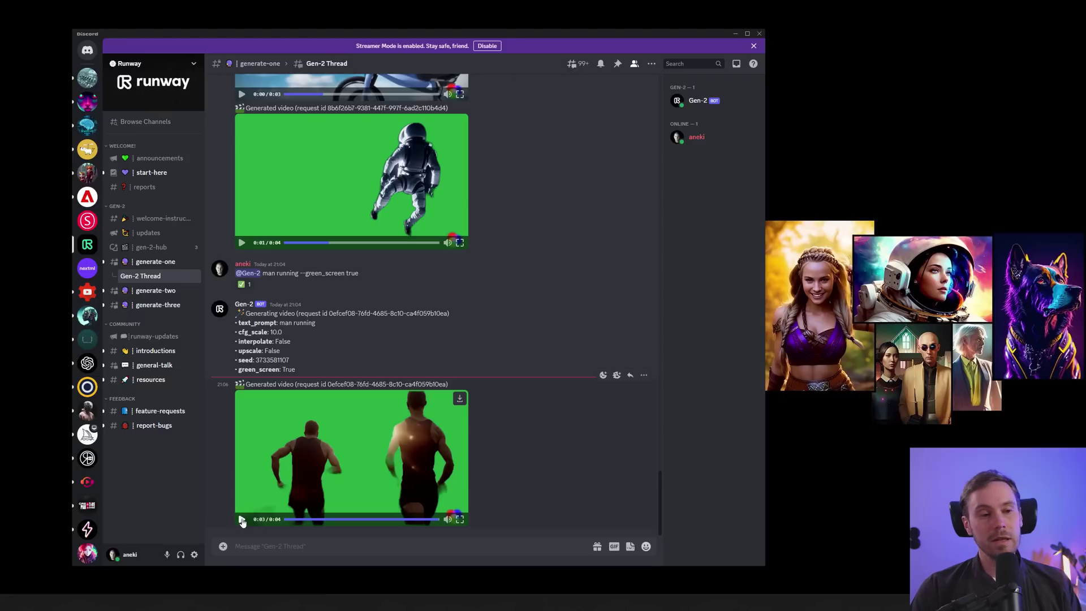
left_click(242, 519)
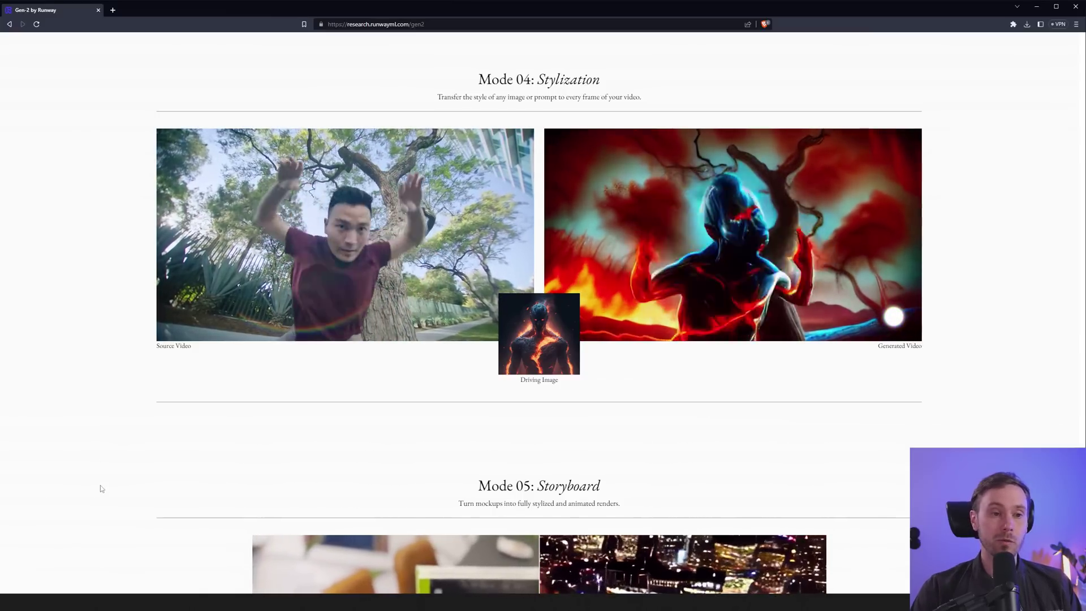
Step: Switch from the browser back to Discord and scroll through the Gen-2 thread's clips
key("alt+Tab")
scroll(513, 448, "up", 3)
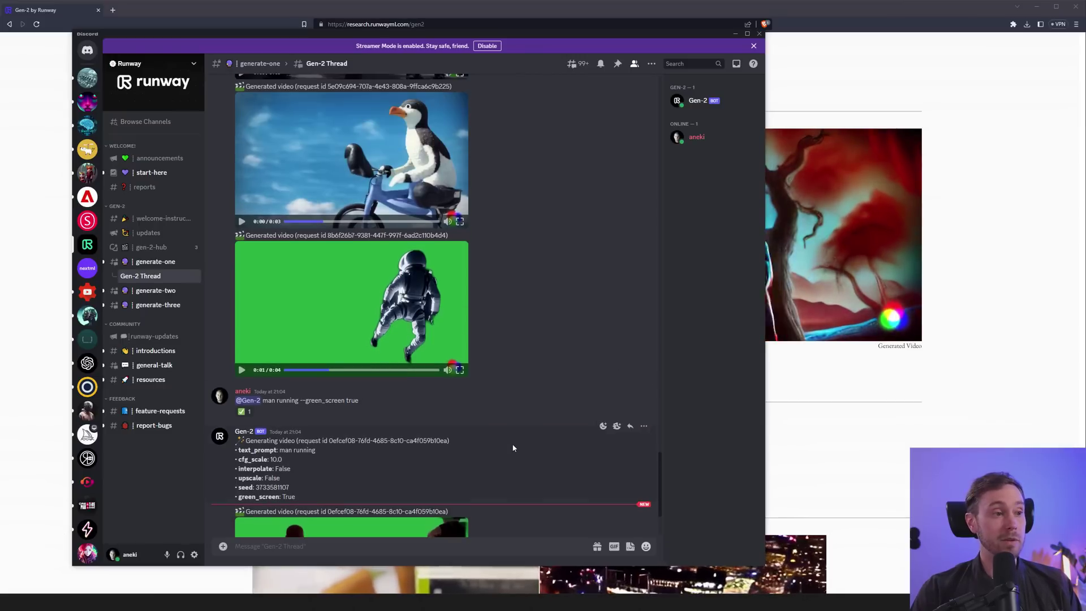
scroll(513, 448, "up", 4)
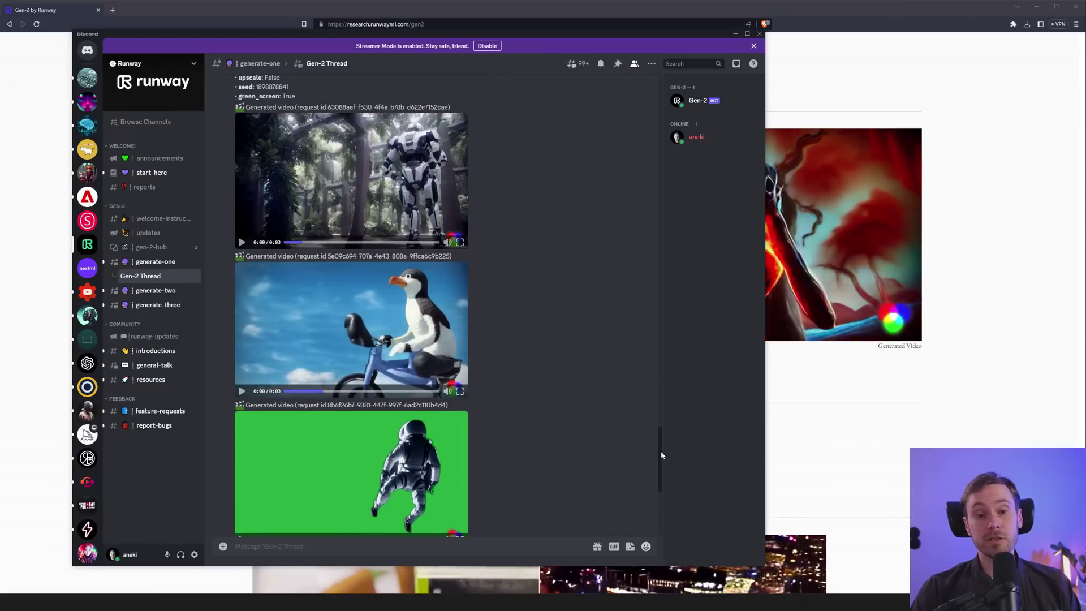
left_click_drag(660, 452, 659, 498)
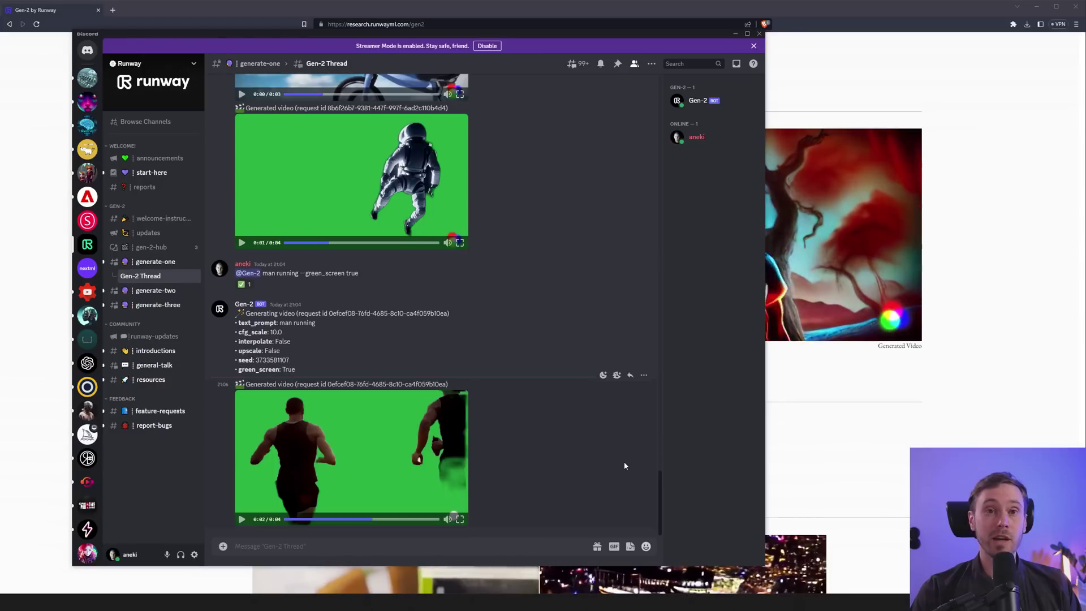